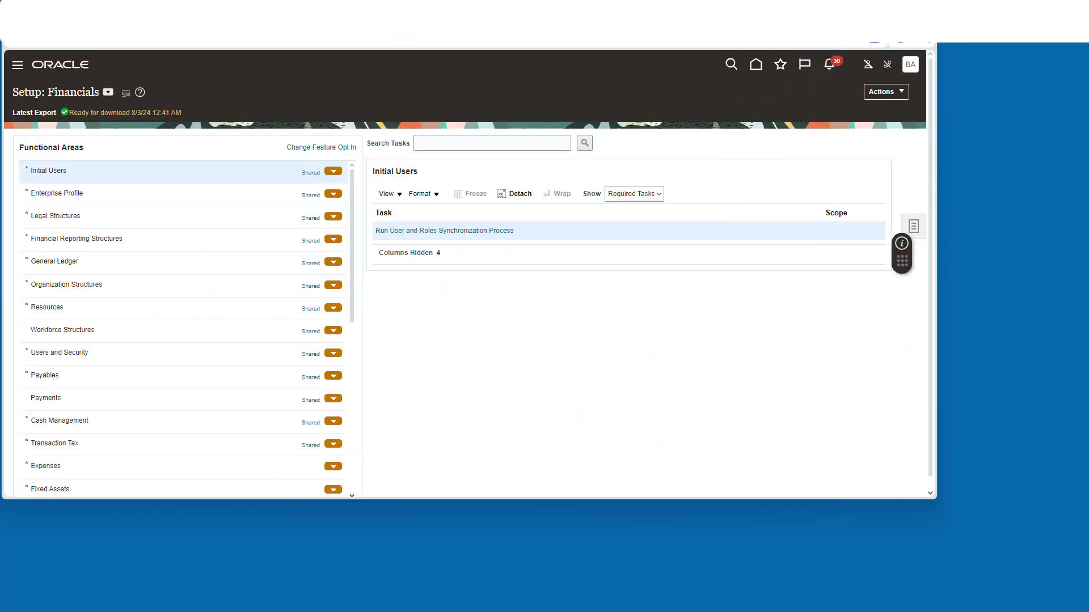
# Step: Switch the setup offering to Manufacturing and Supply Chain Materials Management
pyautogui.click(107, 92)
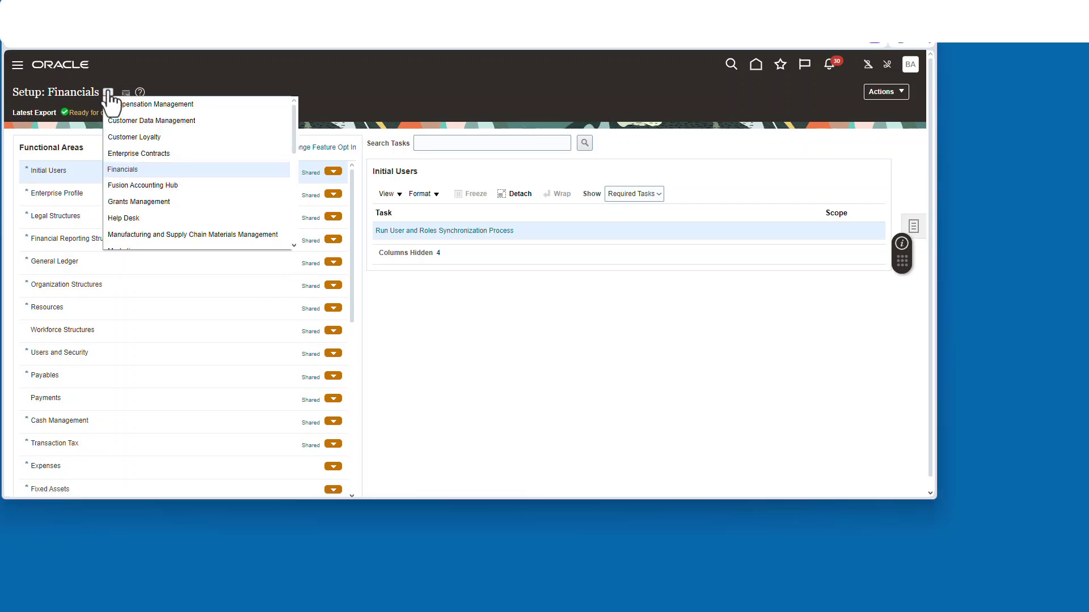
pyautogui.scroll(-3, 226, 231)
pyautogui.scroll(3, 247, 190)
pyautogui.click(246, 180)
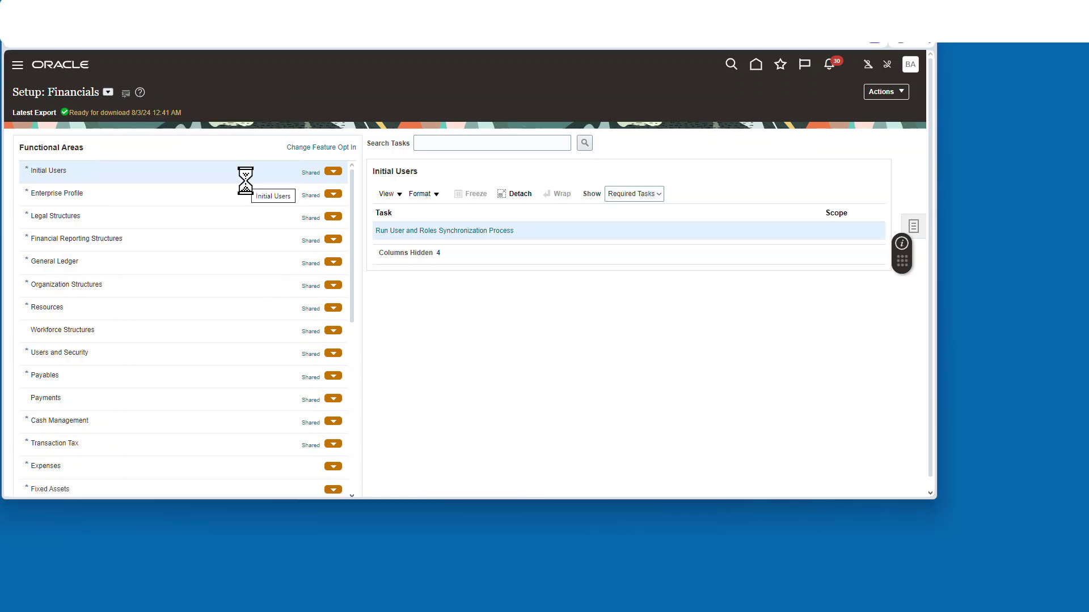
pyautogui.scroll(-3, 199, 298)
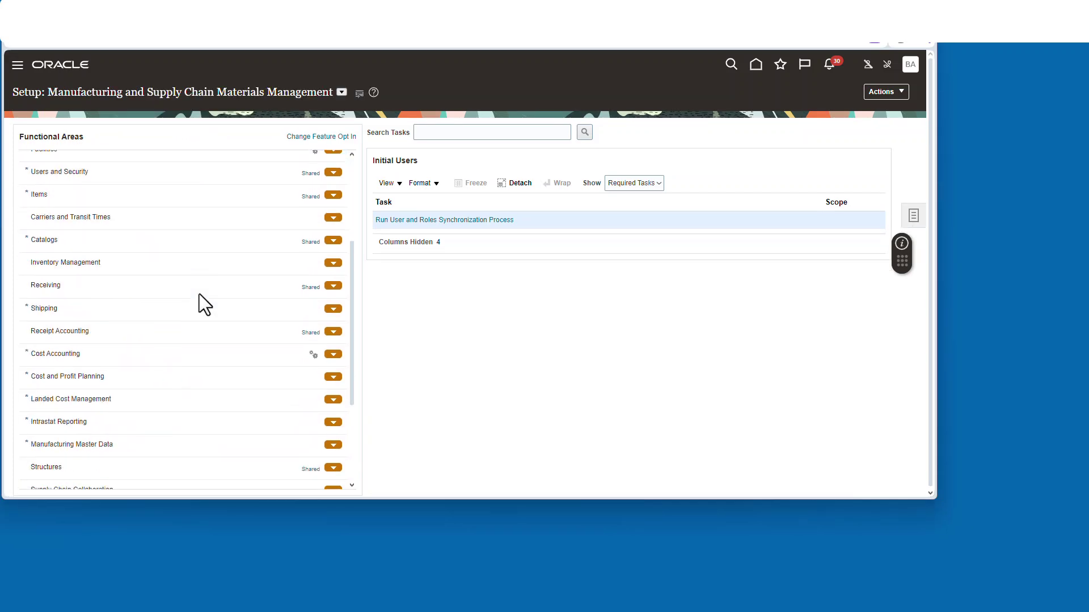
# Step: Launch Cost Accounting quick setup and review the business units, all Not implemented
pyautogui.click(312, 356)
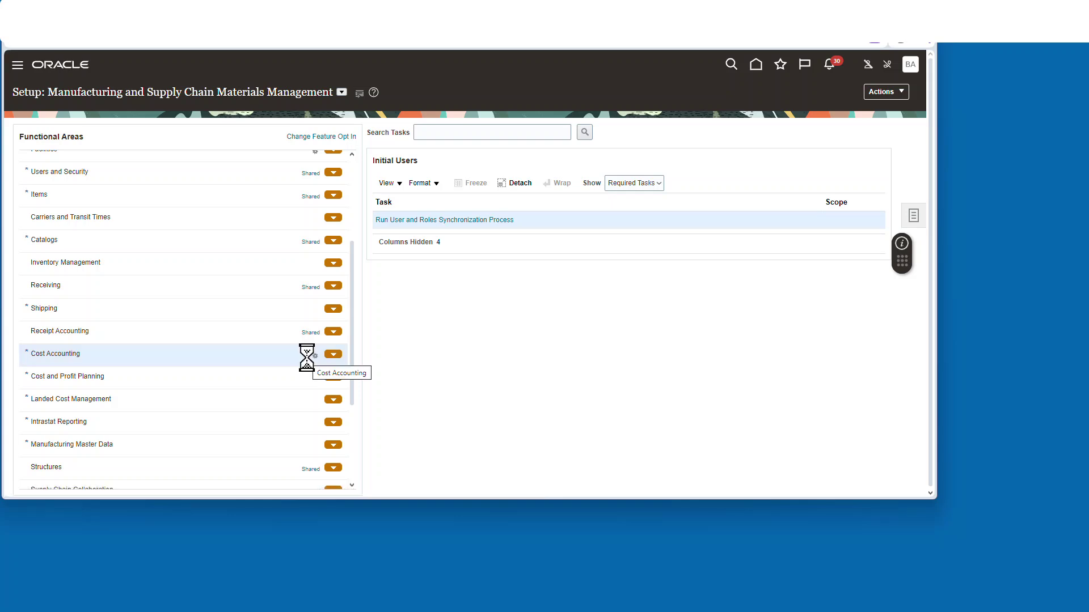
pyautogui.moveTo(921, 210); pyautogui.dragTo(925, 236)
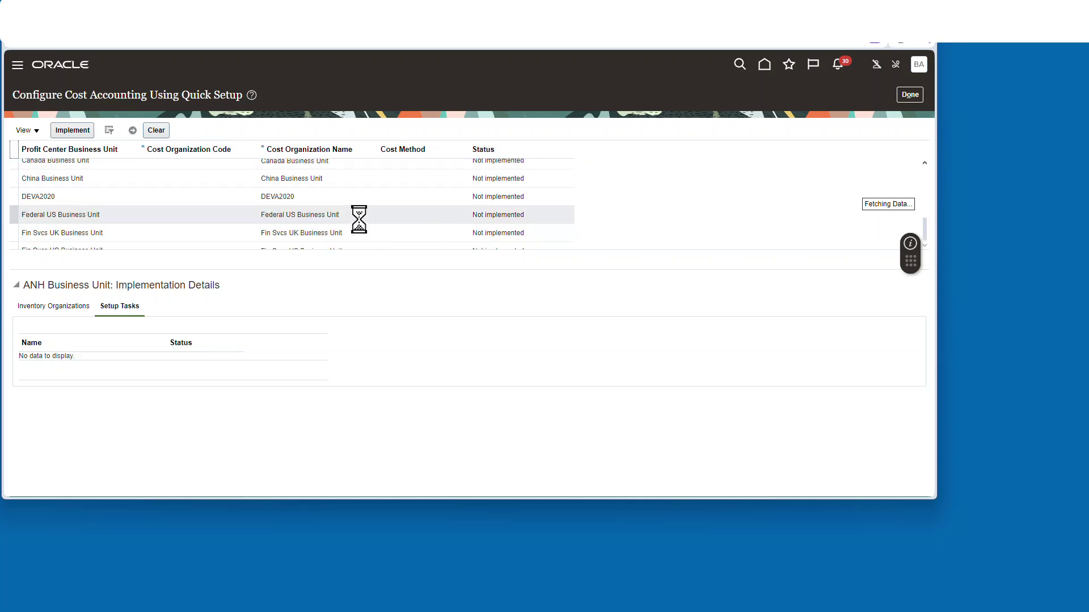
pyautogui.scroll(-10, 250, 215)
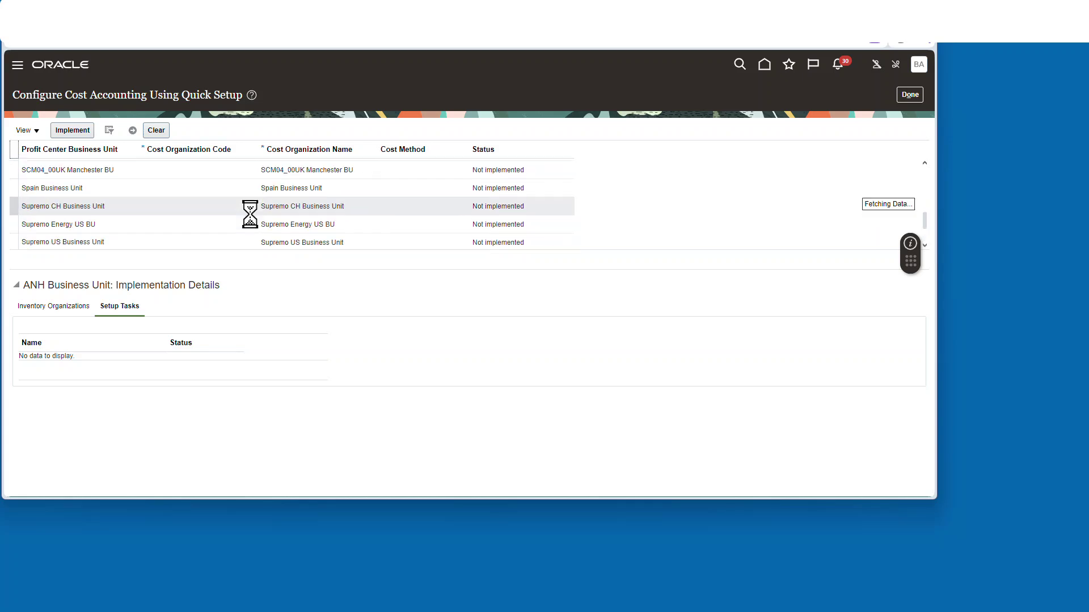
pyautogui.moveTo(910, 252); pyautogui.dragTo(930, 397)
pyautogui.scroll(-5, 231, 219)
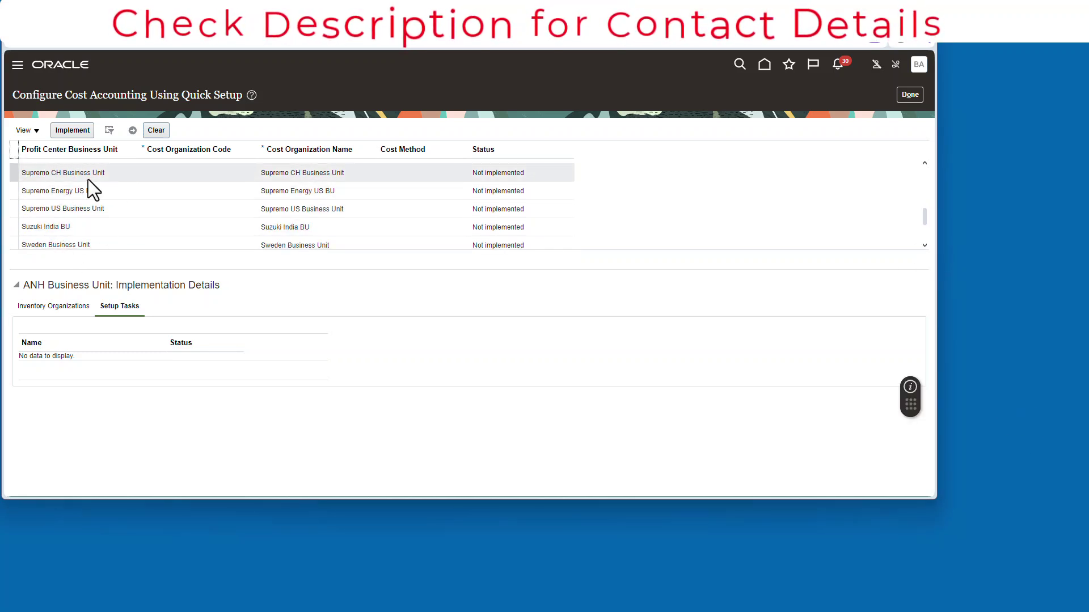
# Step: Leave quick setup and open Manage Inventory Organizations under Facilities
pyautogui.click(914, 93)
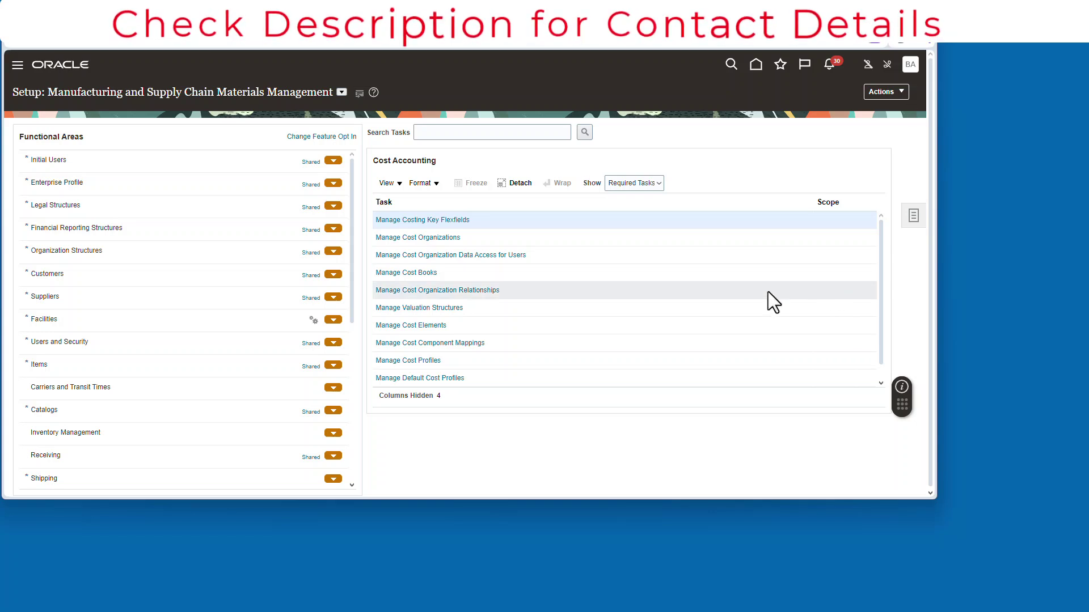
pyautogui.click(146, 247)
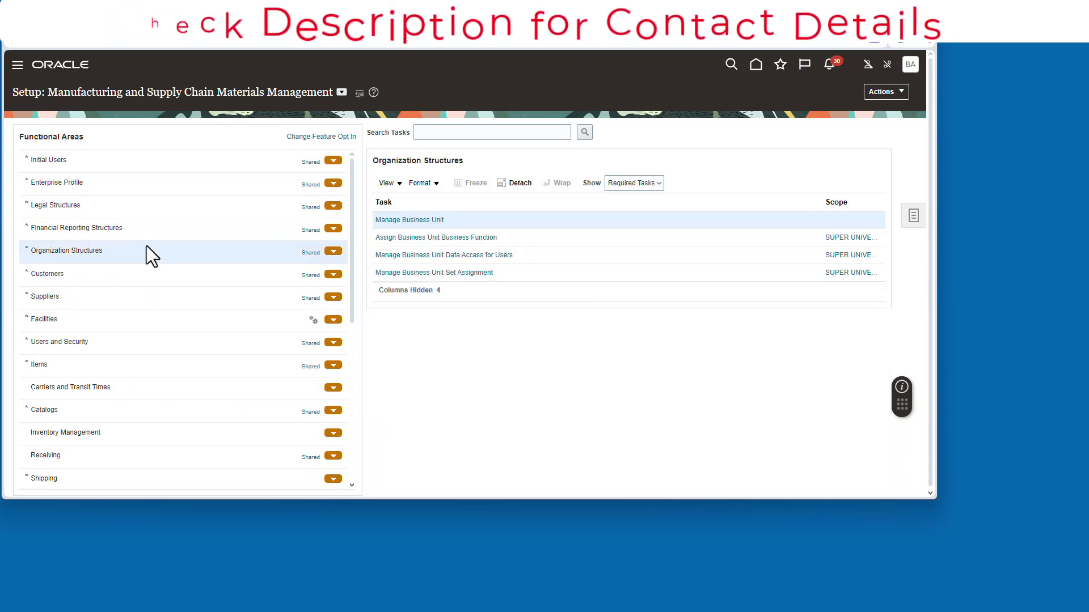
pyautogui.click(131, 320)
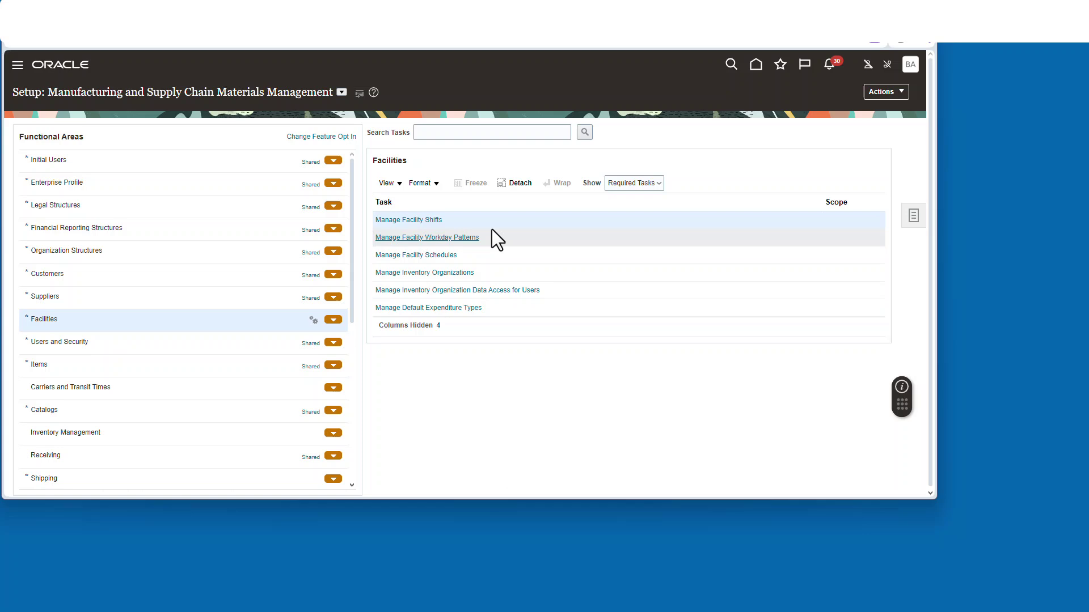
pyautogui.click(440, 274)
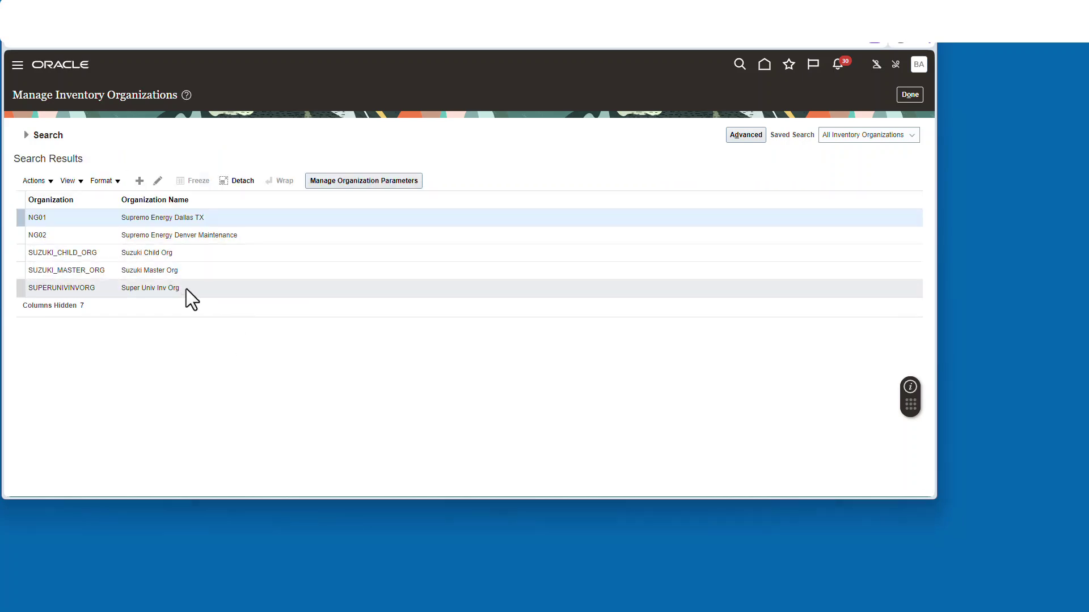
# Step: Search Super Univ Inv Org's profit center business units for 's', then cancel unsaved
pyautogui.click(186, 288)
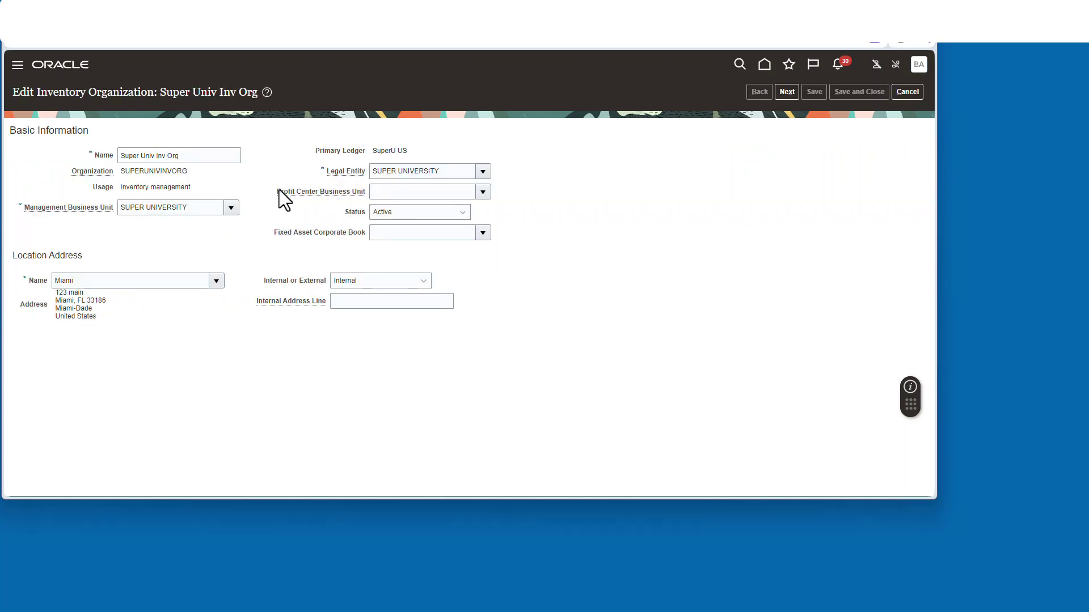
pyautogui.click(482, 192)
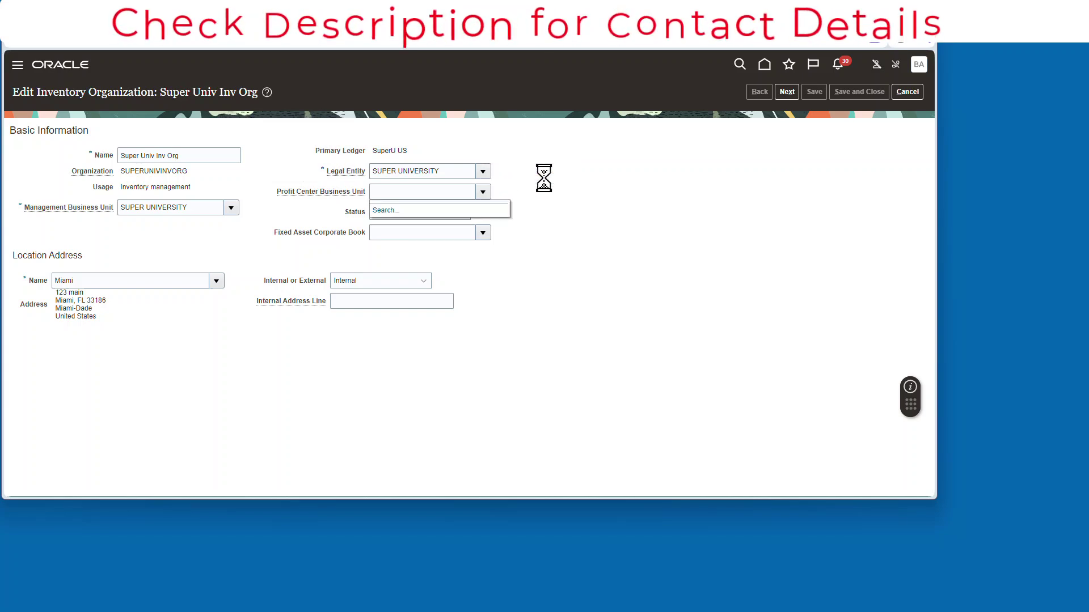
pyautogui.click(377, 211)
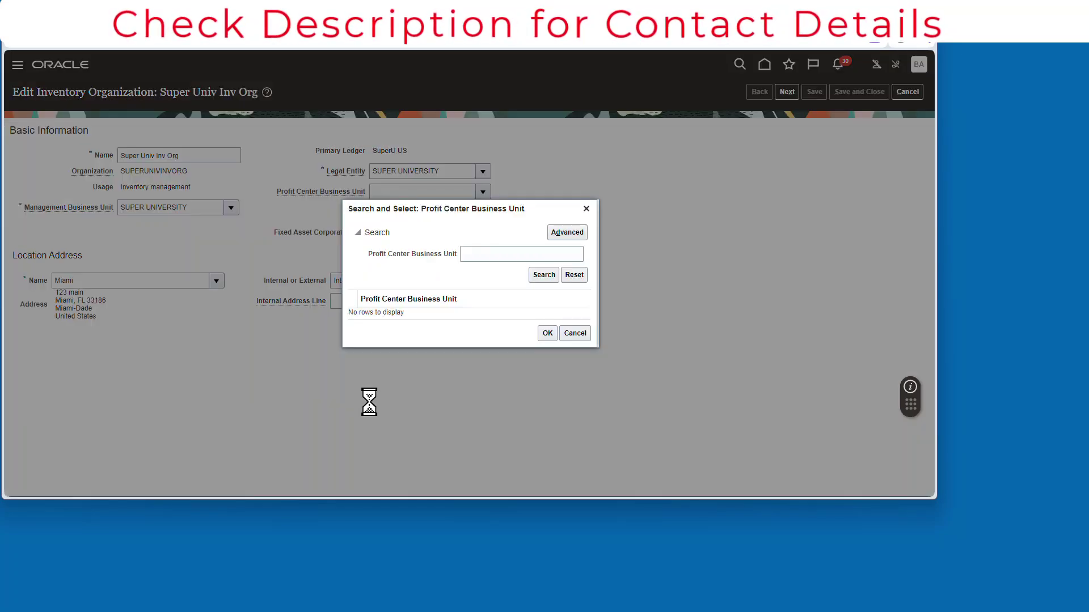
pyautogui.click(475, 253)
pyautogui.write('su')
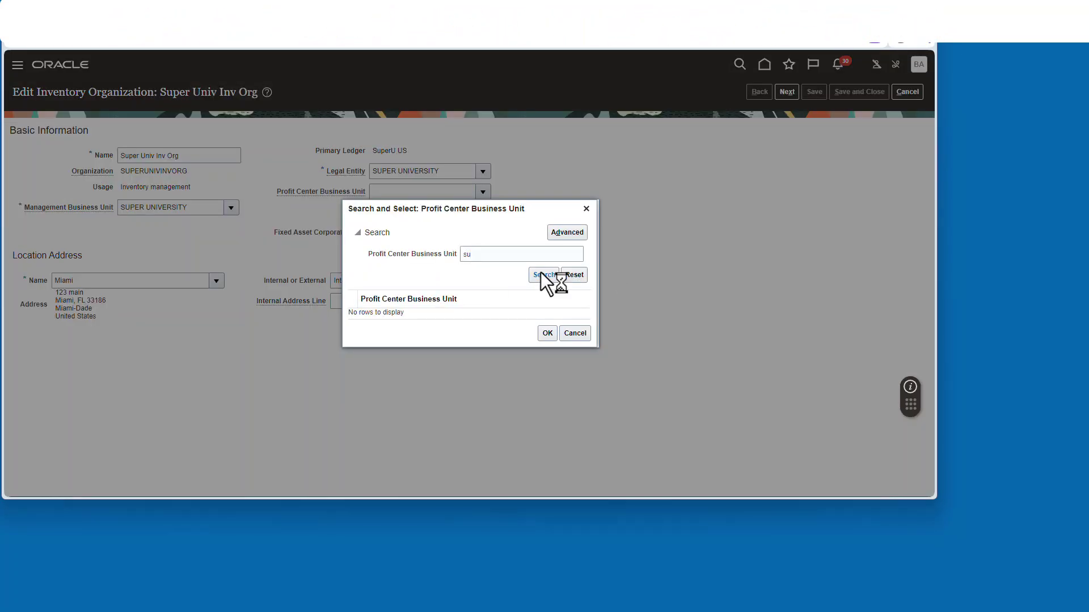
pyautogui.click(583, 333)
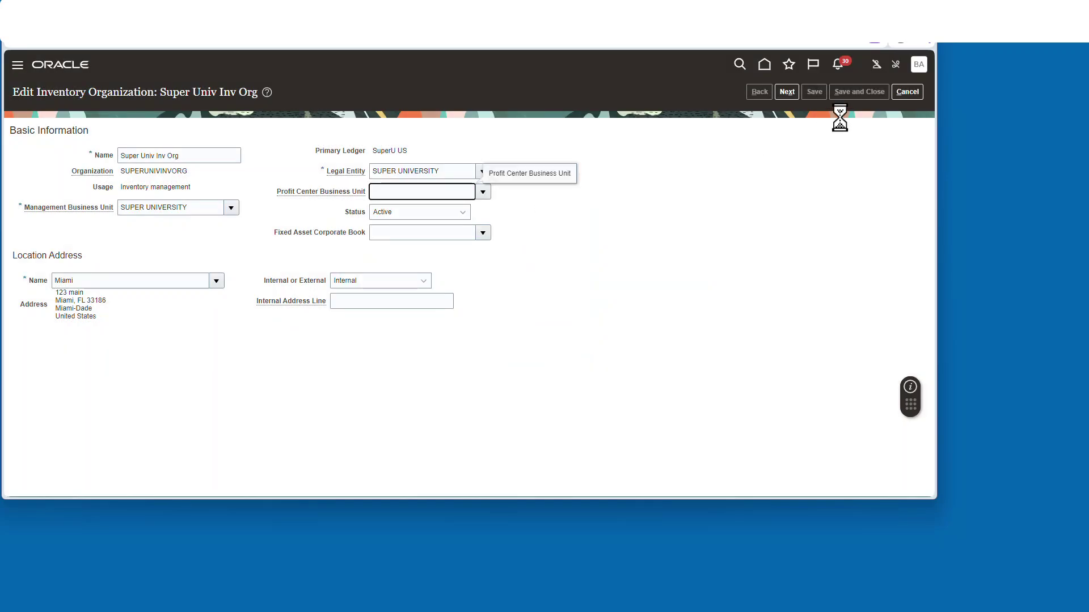
pyautogui.click(908, 93)
# Step: Assign the SUPER UNIVERSITY business unit as Below legal entity and accept the warning
pyautogui.click(907, 96)
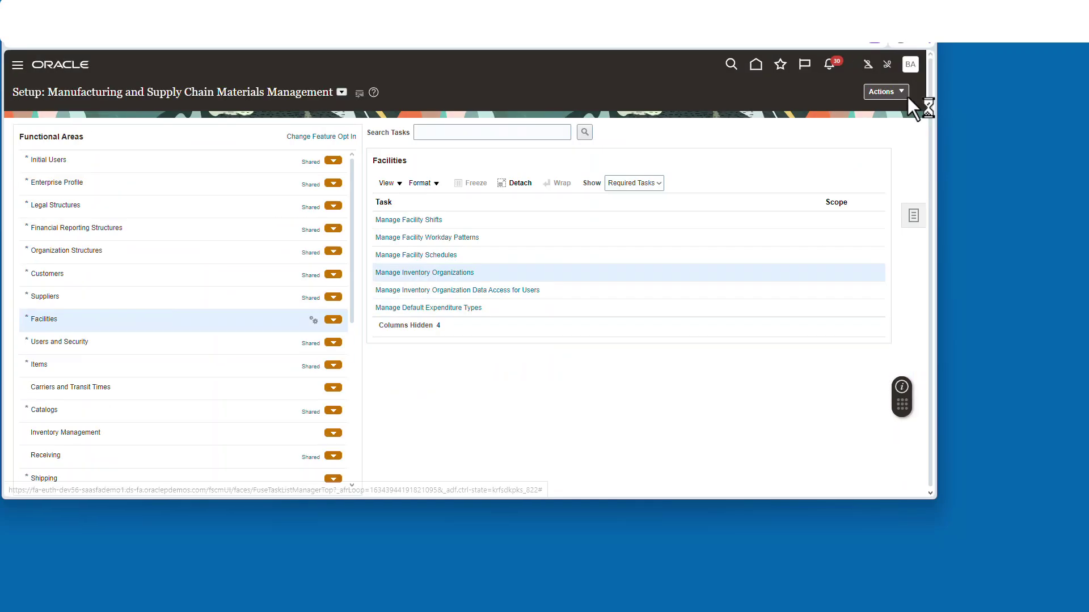
pyautogui.click(196, 256)
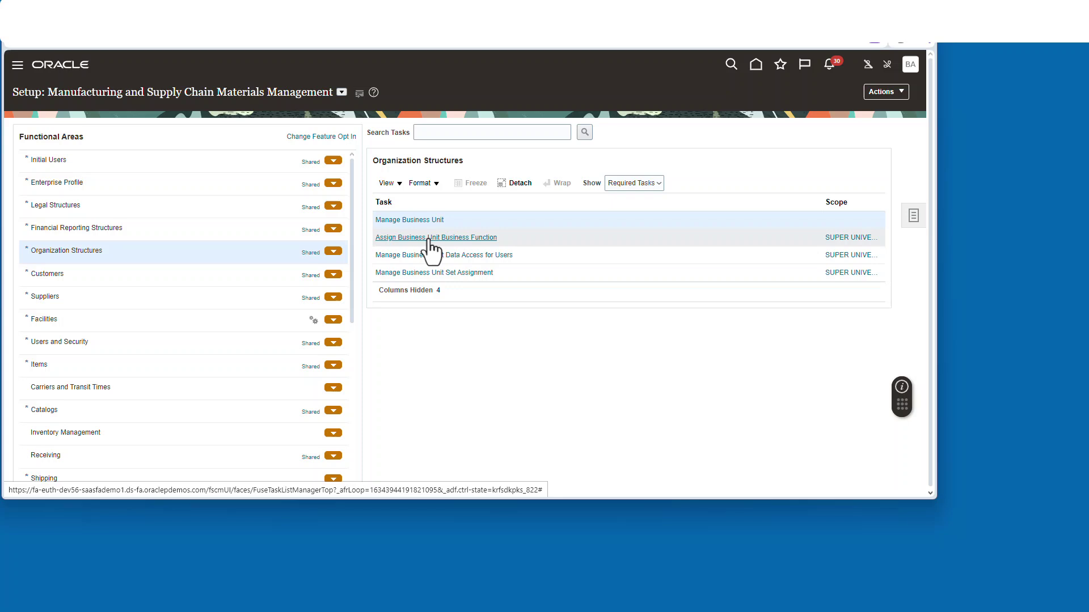
pyautogui.click(427, 238)
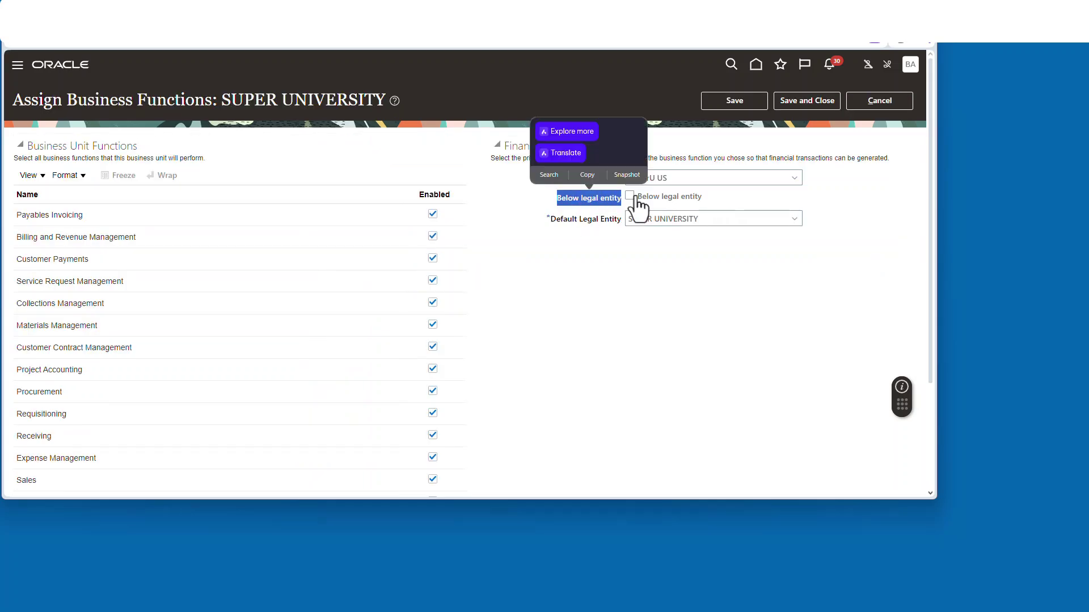
pyautogui.click(743, 209)
pyautogui.click(630, 196)
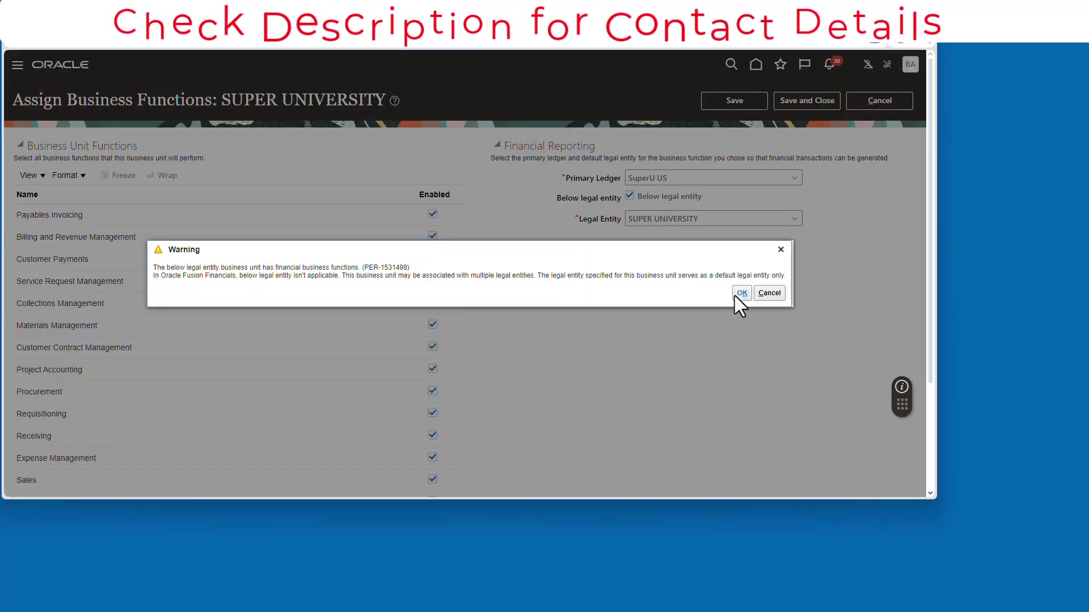
pyautogui.click(737, 293)
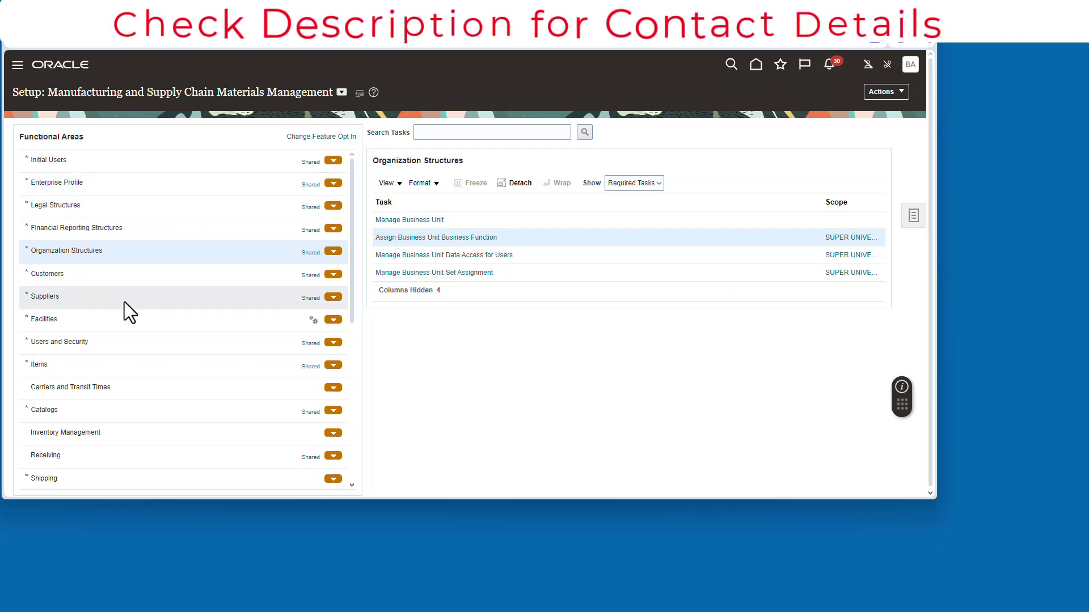
# Step: Search inventory organizations for 'su' and review Super Univ Inv Org without saving
pyautogui.click(122, 315)
pyautogui.click(452, 273)
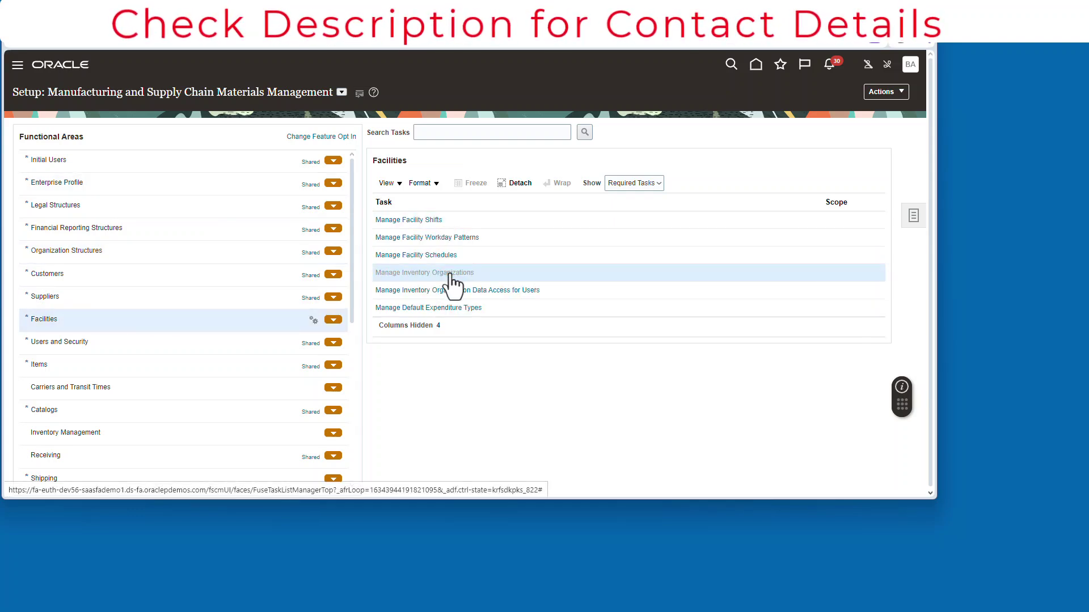
pyautogui.click(187, 179)
pyautogui.write('s')
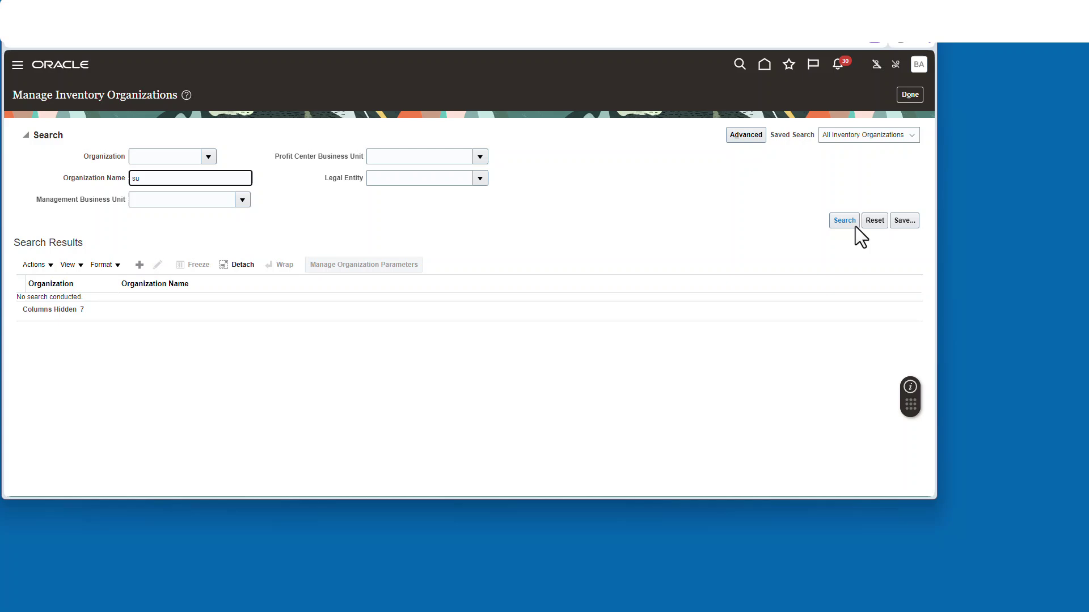
pyautogui.write('u')
pyautogui.press('Return')
pyautogui.click(253, 288)
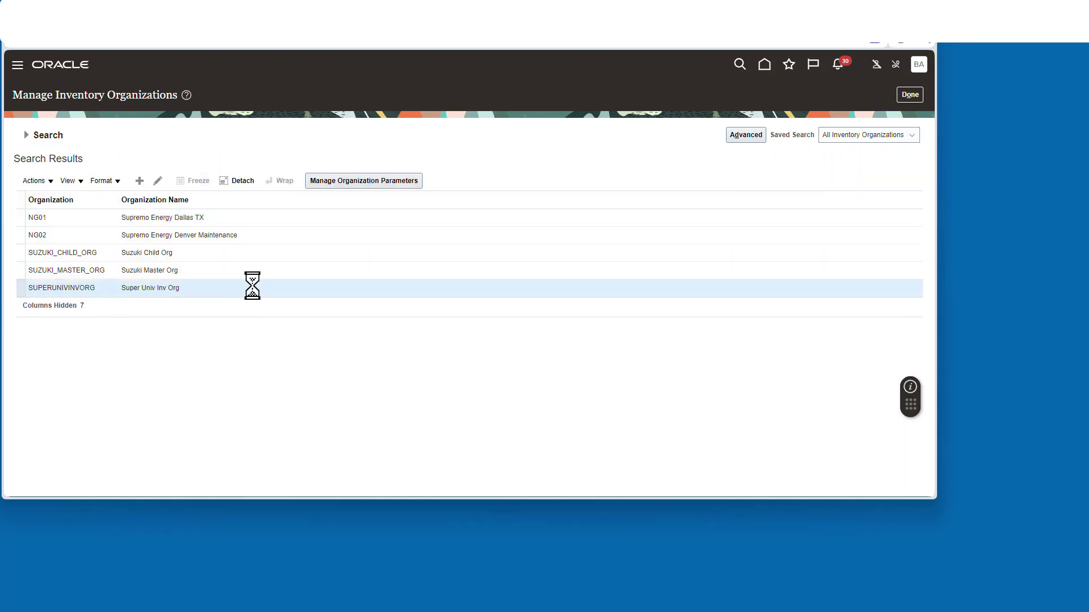
pyautogui.click(160, 181)
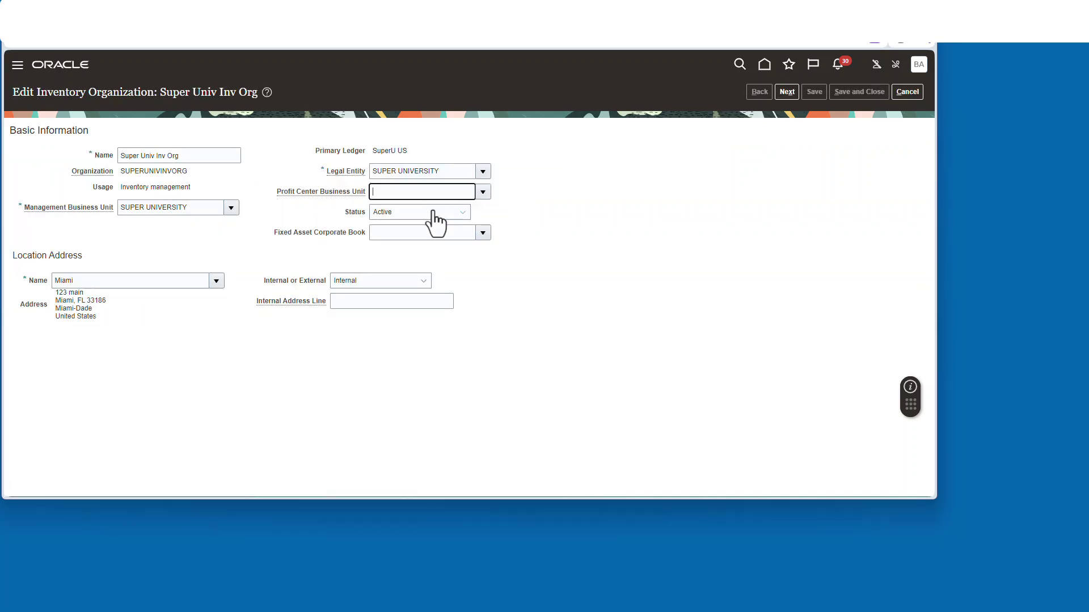
pyautogui.click(869, 91)
pyautogui.click(869, 91)
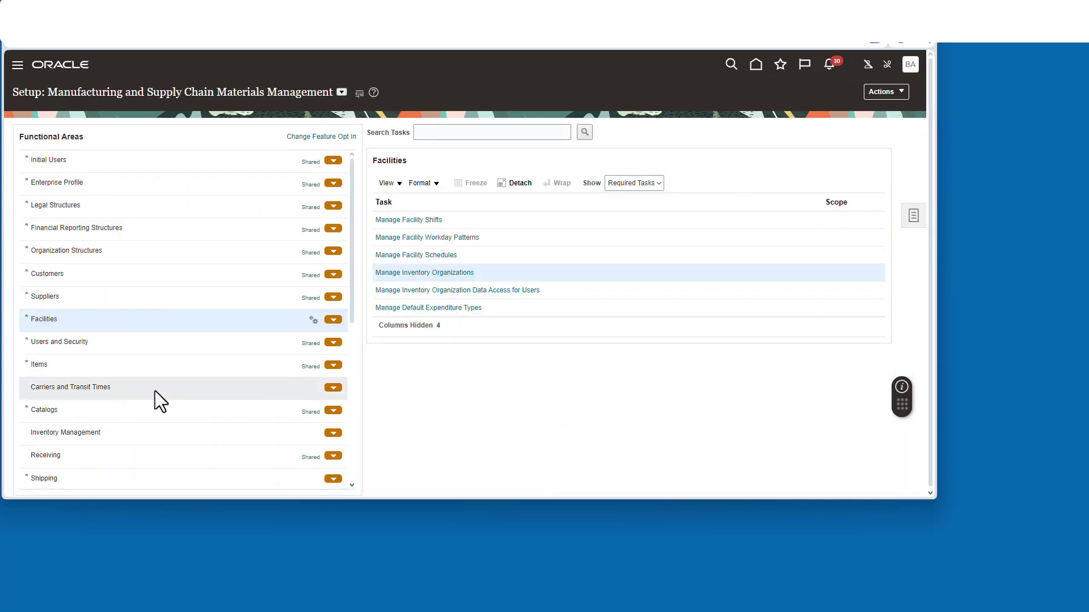
# Step: Reopen Cost Accounting quick setup and show SUPER UNIVERSITY's setup tasks and inventory organizations
pyautogui.scroll(-3, 113, 394)
pyautogui.click(312, 413)
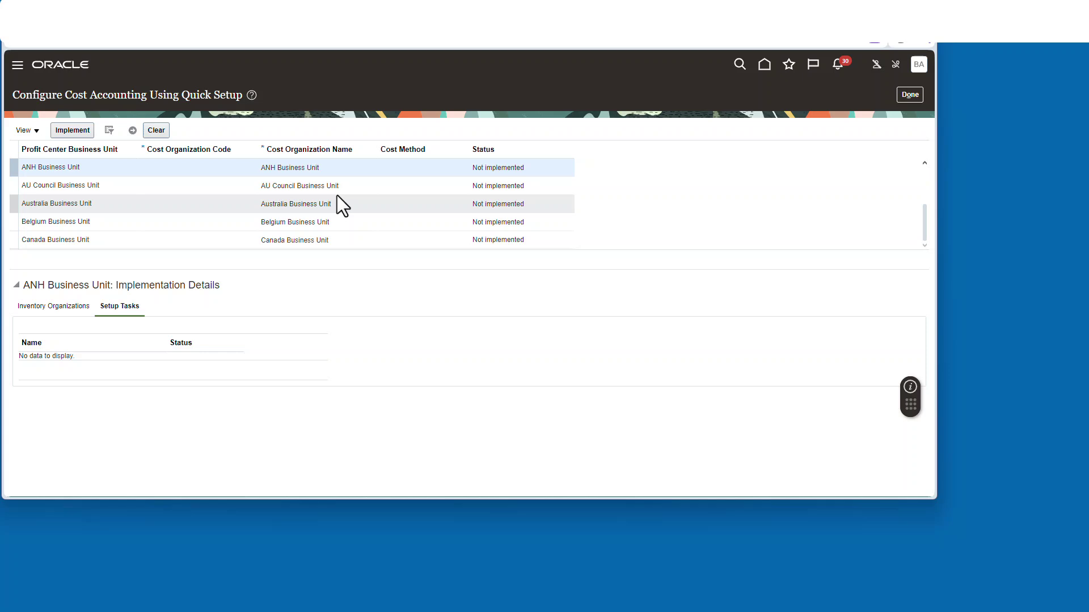
pyautogui.scroll(-3, 243, 212)
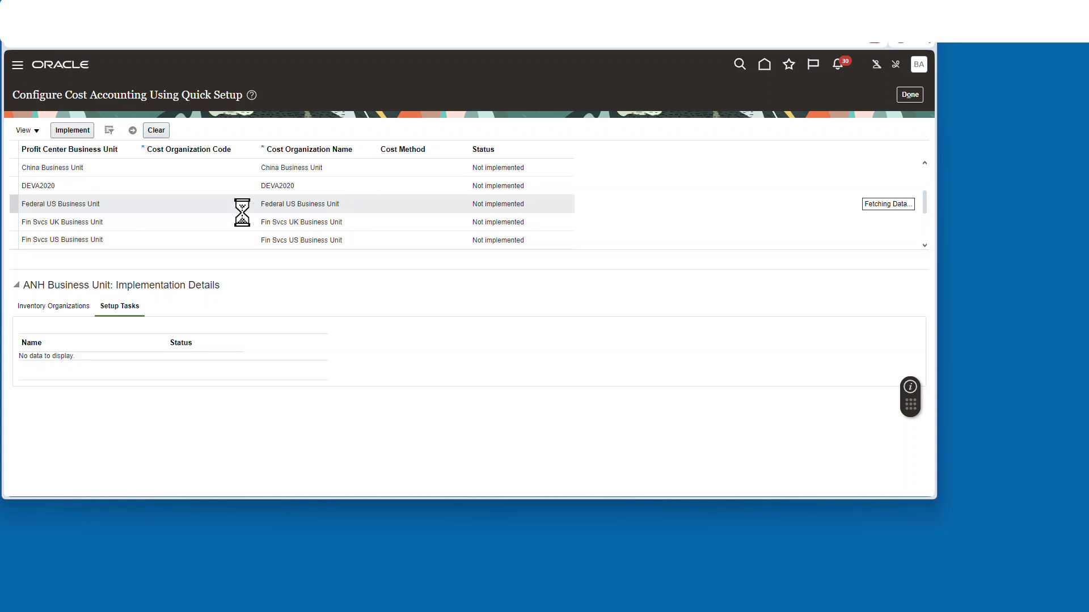
pyautogui.scroll(-10, 242, 213)
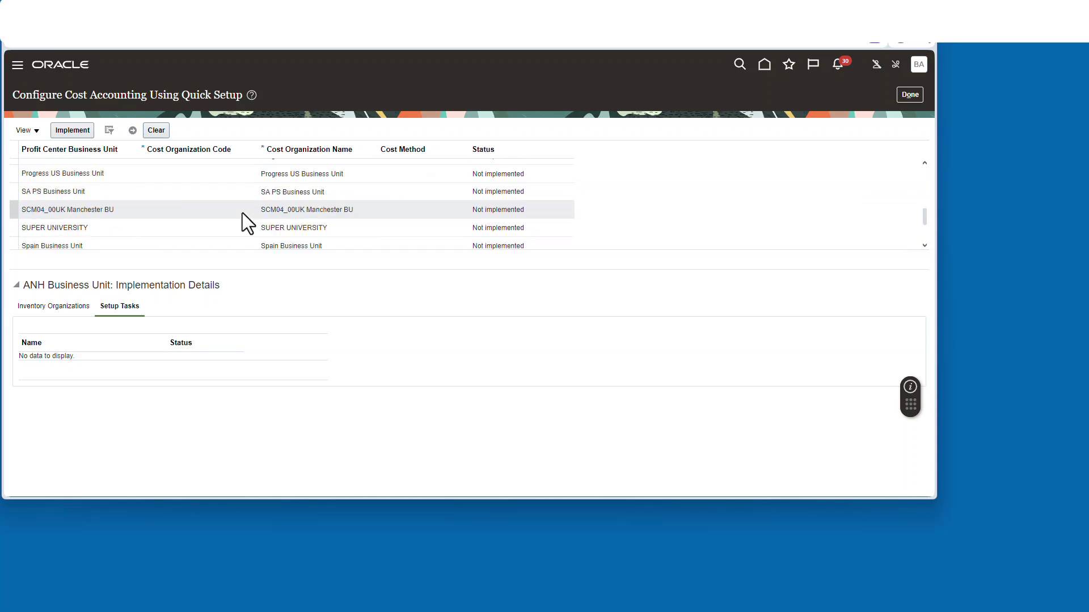
pyautogui.click(63, 231)
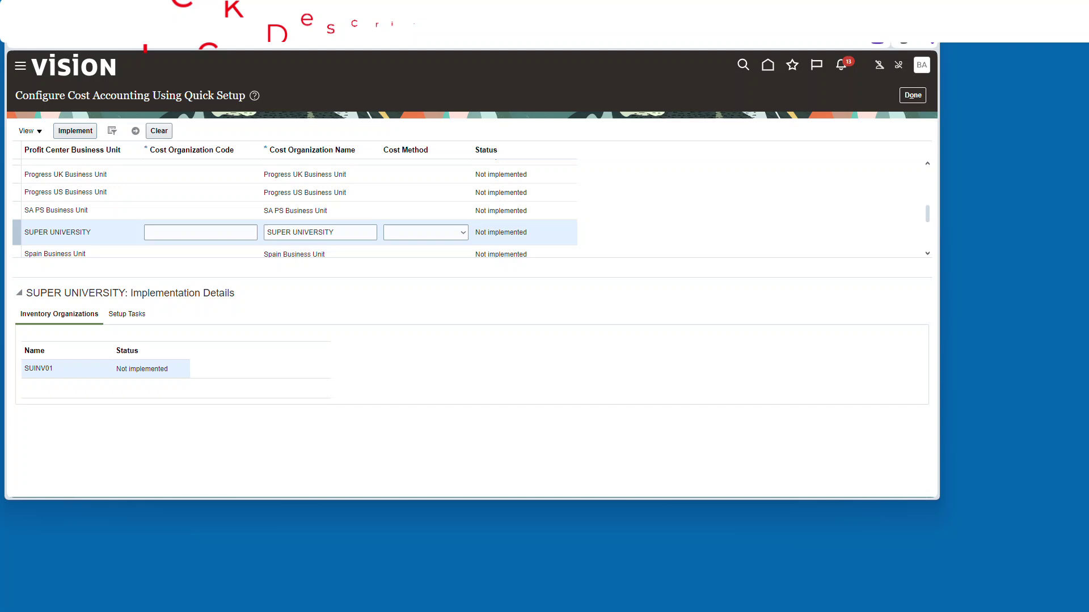
pyautogui.click(134, 316)
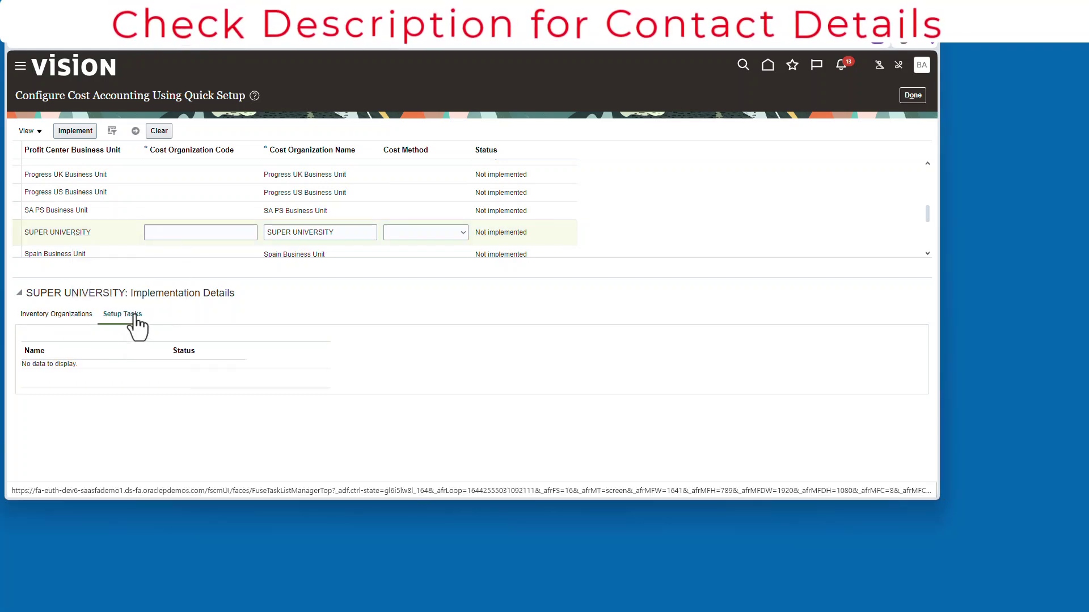
pyautogui.click(68, 315)
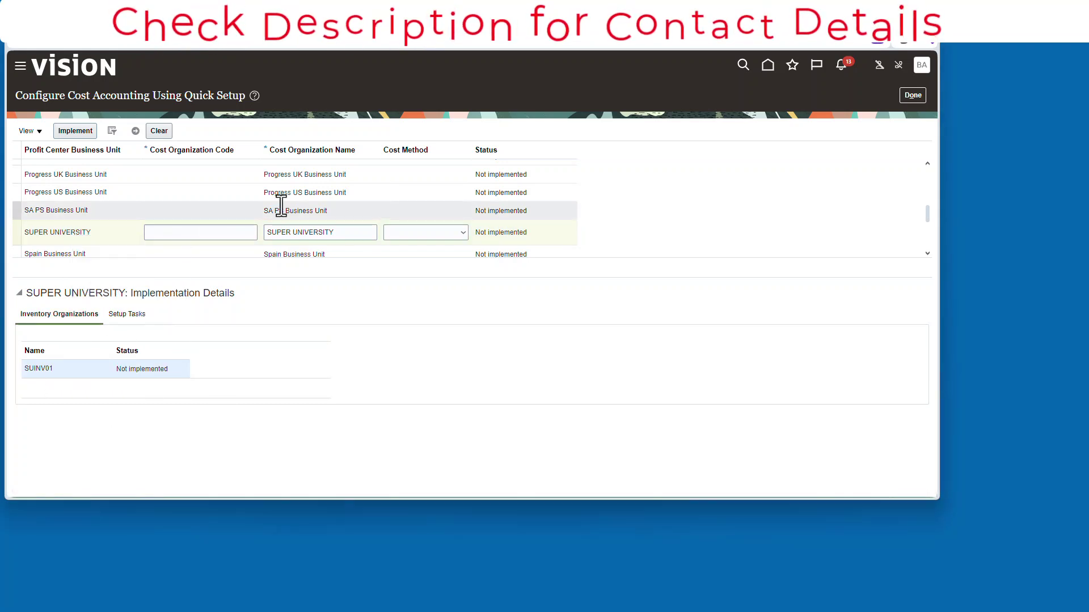
# Step: Enter cost organization code SUPER_UNIV_COST with the Perpetual average cost method
pyautogui.click(196, 232)
pyautogui.write('s')
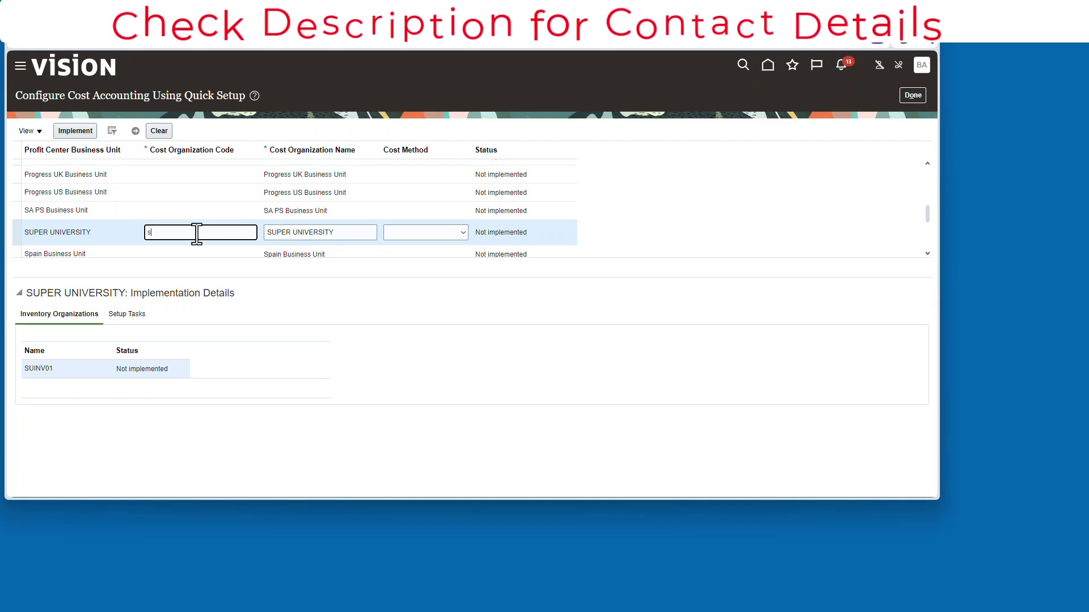
pyautogui.write('UPERINI')
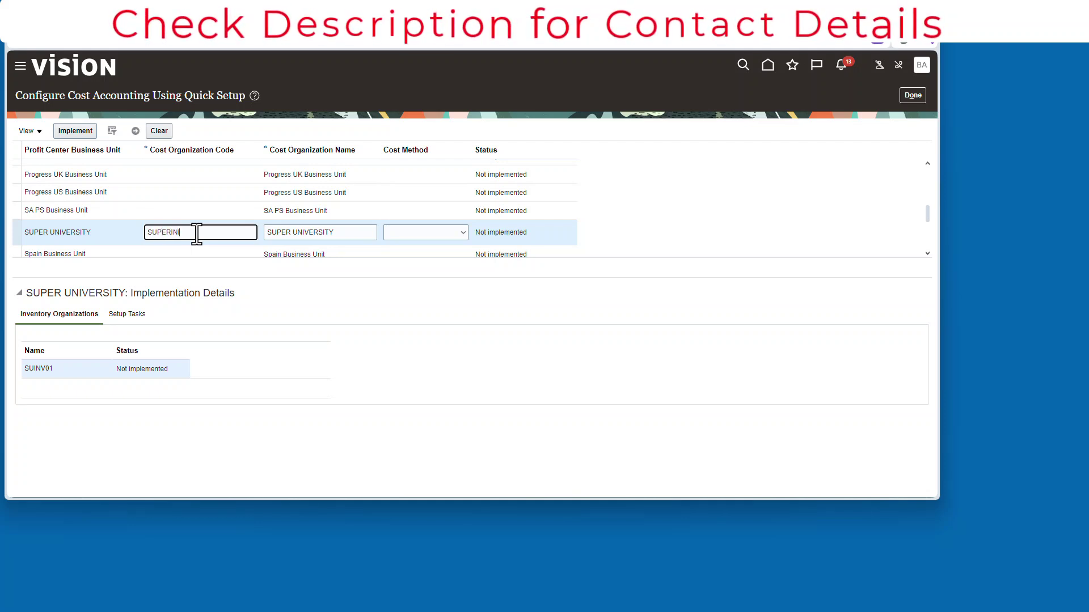
pyautogui.write('VCOST')
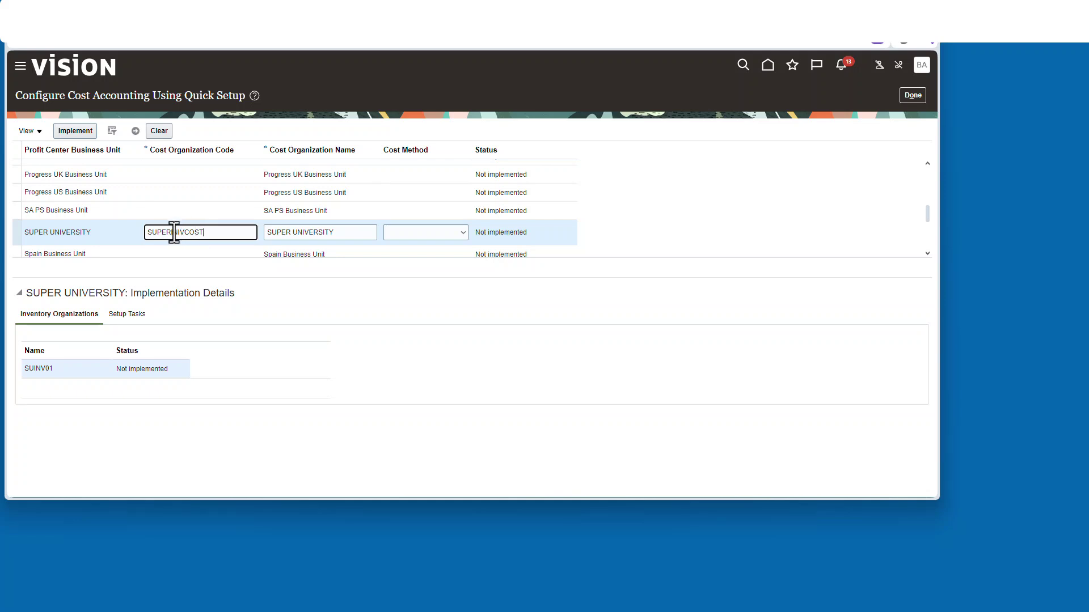
pyautogui.click(173, 232)
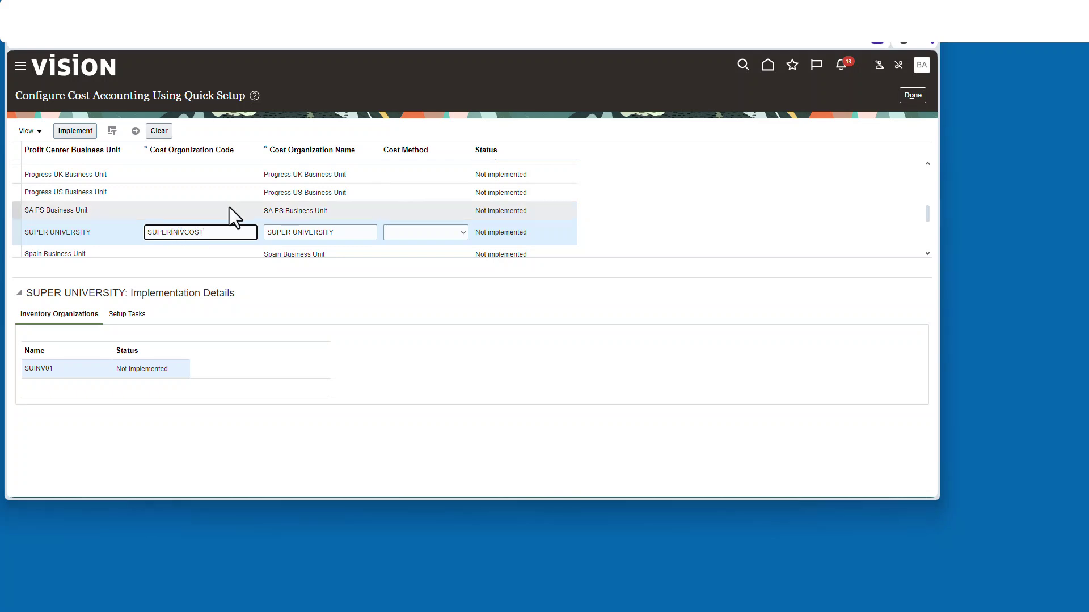
pyautogui.press('BackSpace')
pyautogui.press('BackSpace')
pyautogui.write('UN')
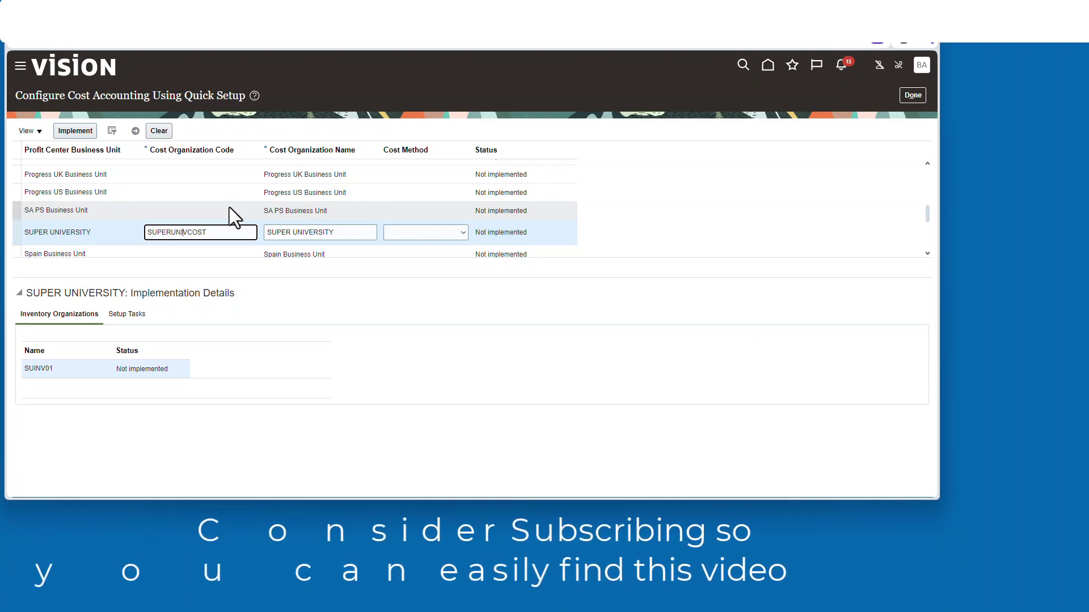
pyautogui.write('_')
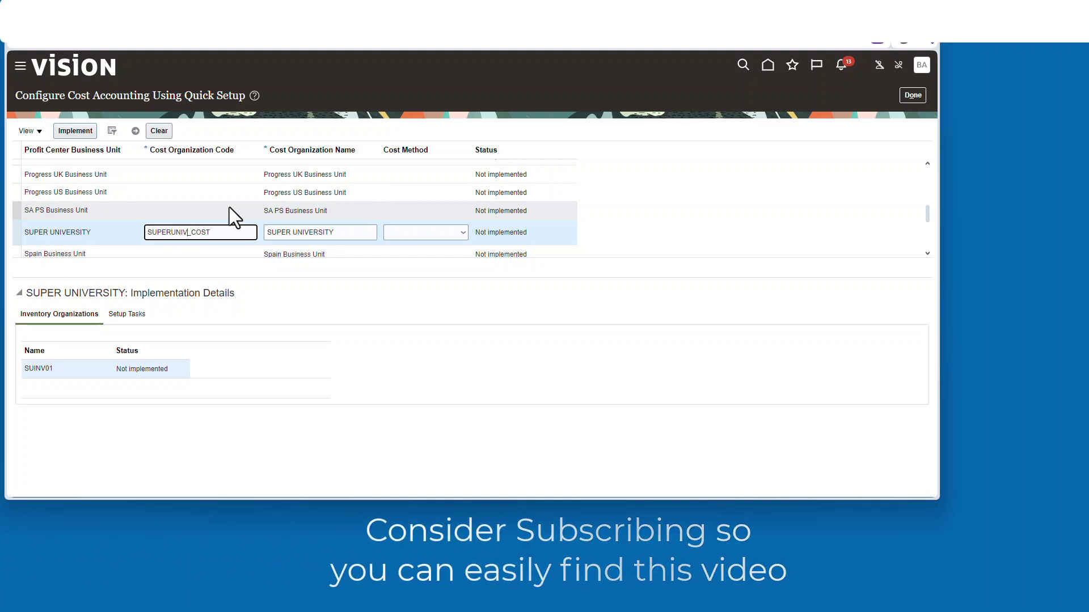
pyautogui.write('_')
pyautogui.press('Tab')
pyautogui.press('Tab')
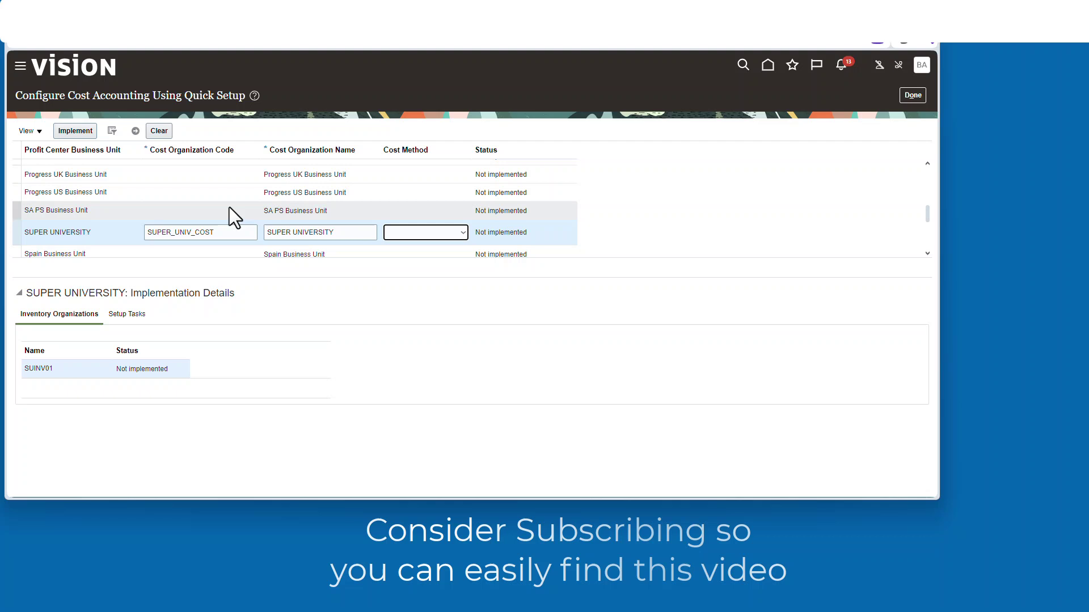
pyautogui.click(459, 233)
pyautogui.click(454, 262)
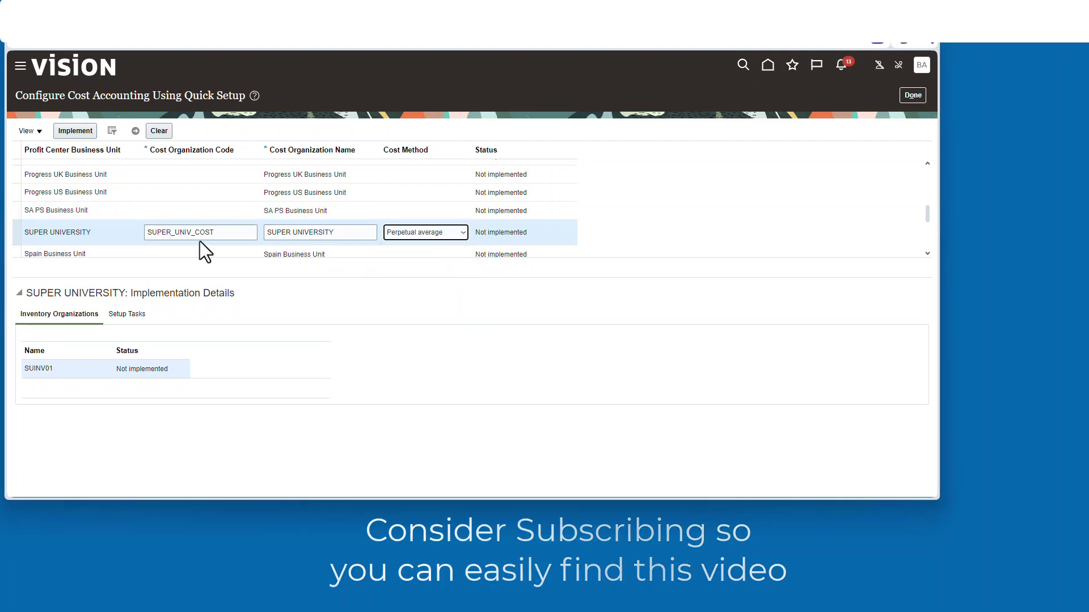
# Step: Implement SUPER UNIVERSITY's cost setup and verify SUINV01 and all setup tasks show Implemented
pyautogui.click(87, 130)
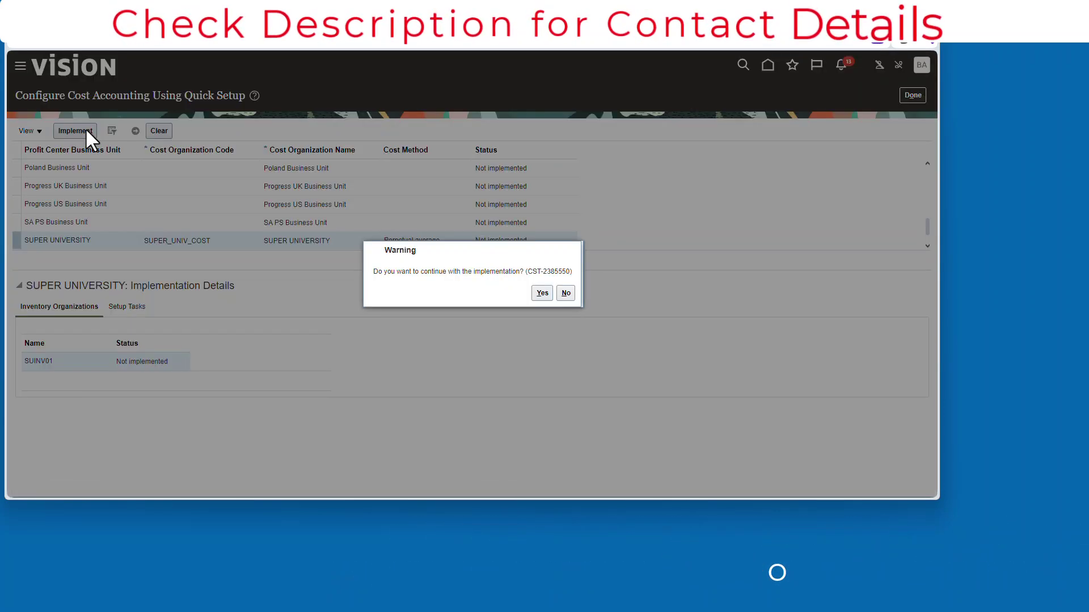
pyautogui.click(544, 293)
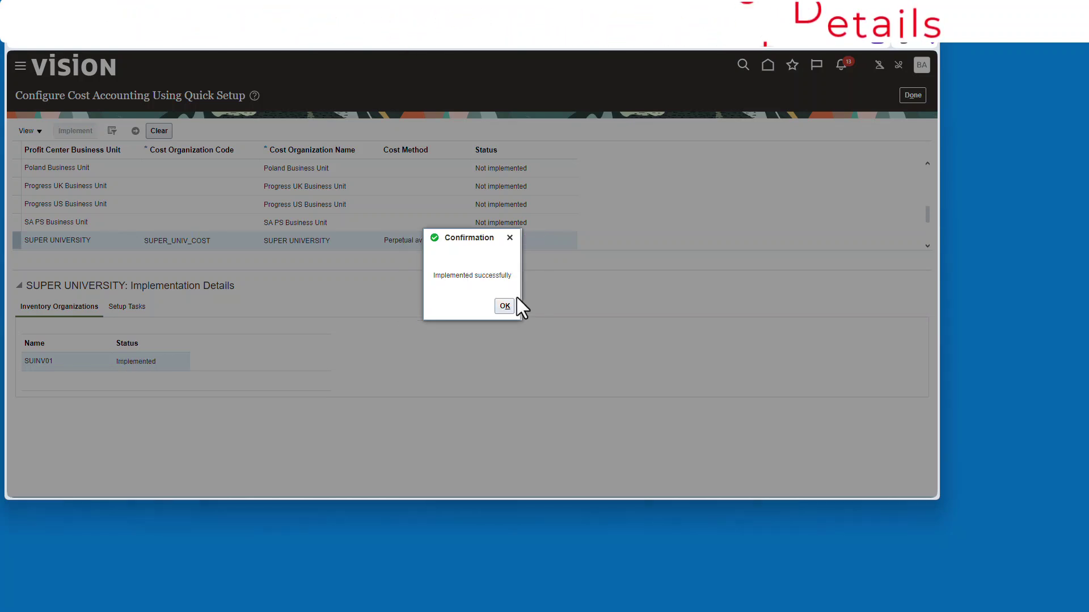
pyautogui.click(504, 307)
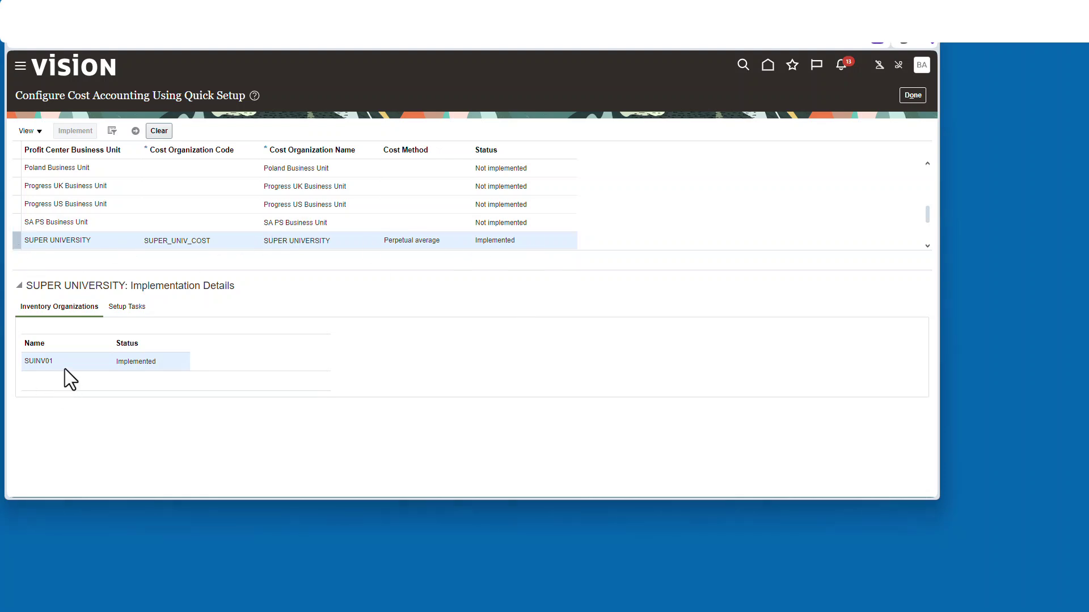
pyautogui.click(132, 309)
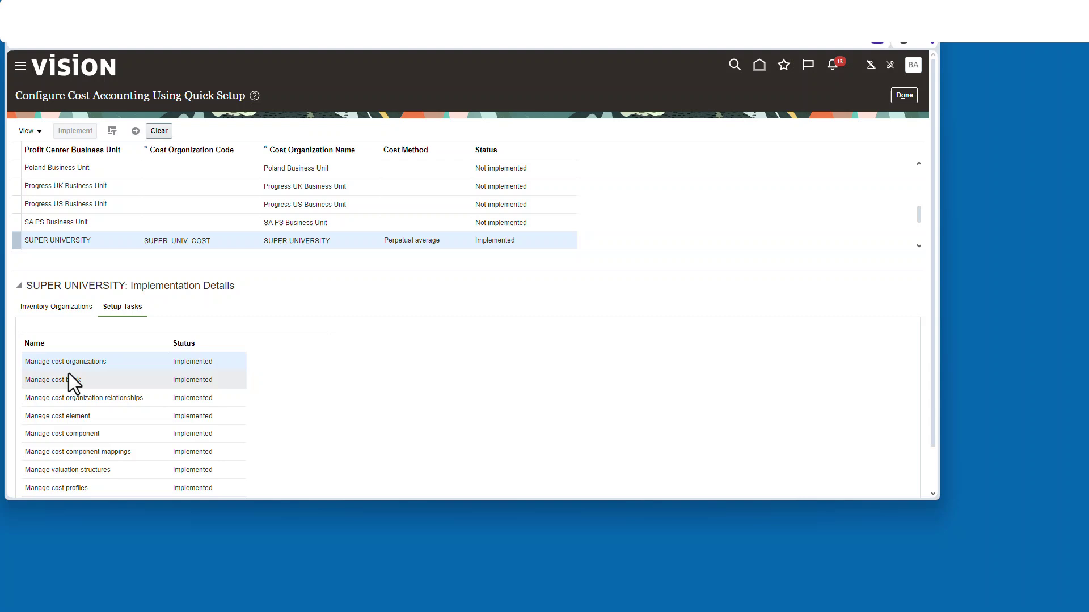
pyautogui.scroll(-2, 934, 492)
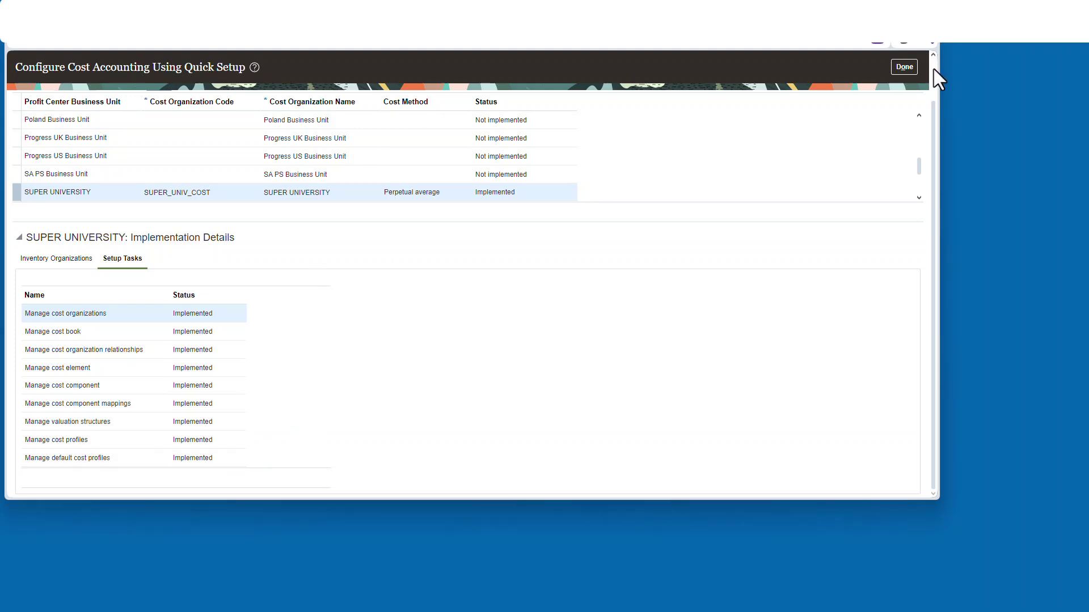
# Step: Search cost organizations for 'SUP' and review SUPER_UNIV_COST without changes
pyautogui.click(906, 67)
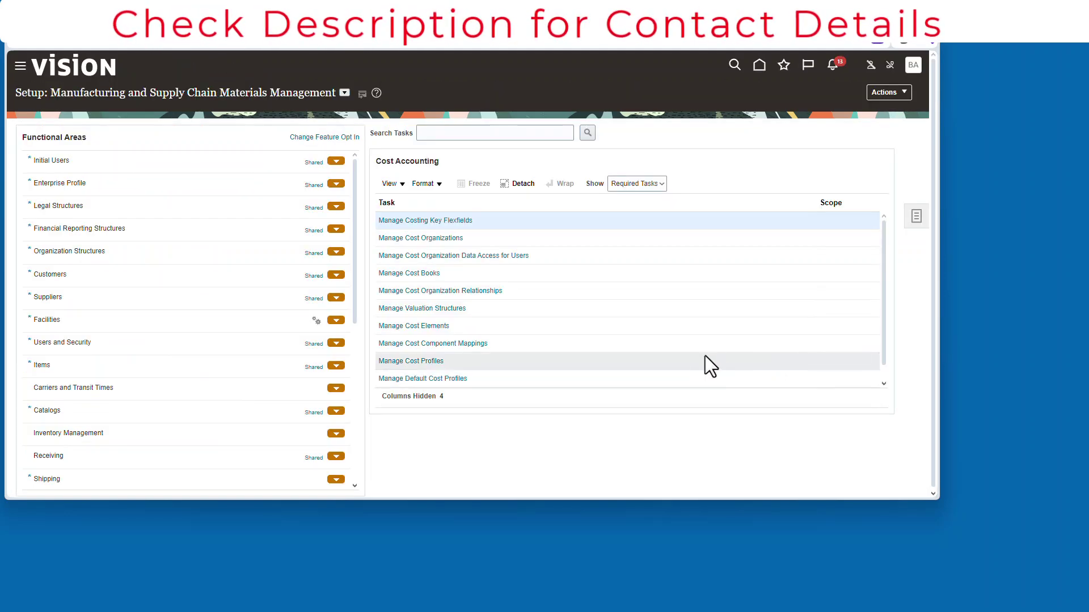
pyautogui.click(440, 237)
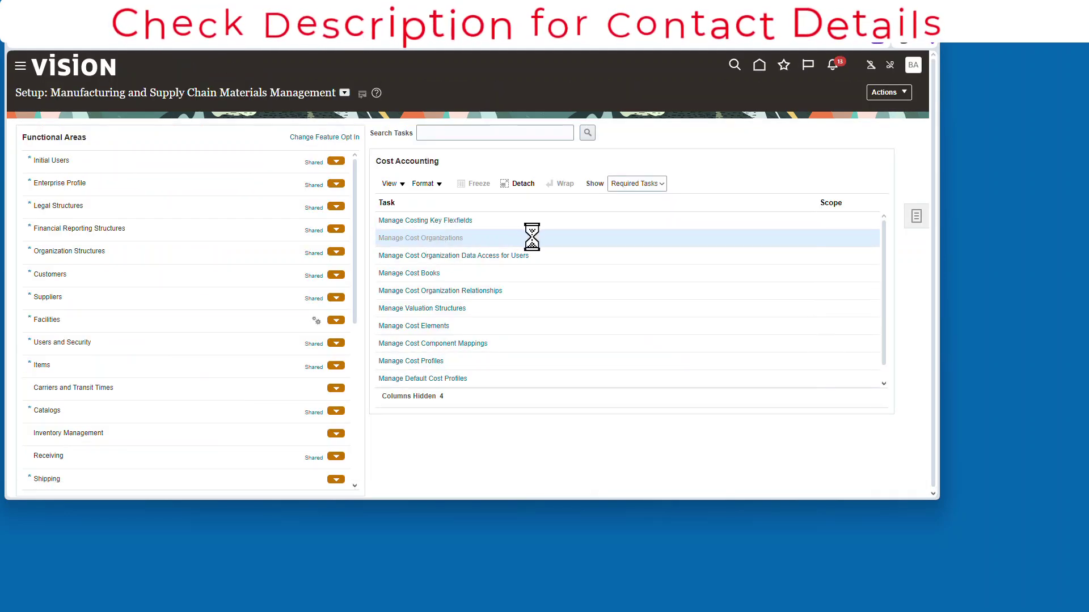
pyautogui.click(211, 162)
pyautogui.write('SUP')
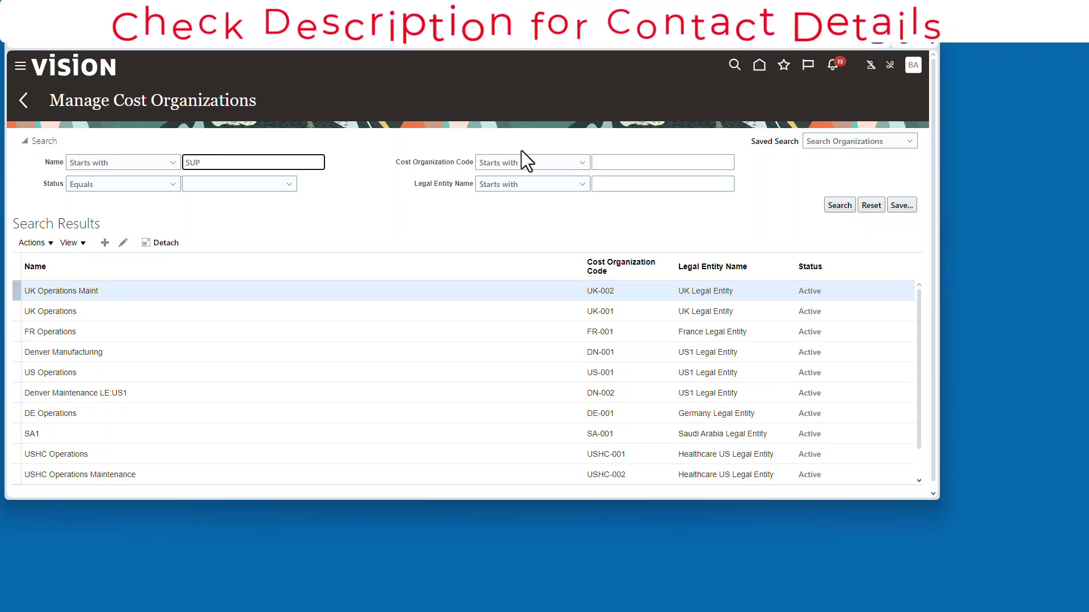
pyautogui.click(839, 205)
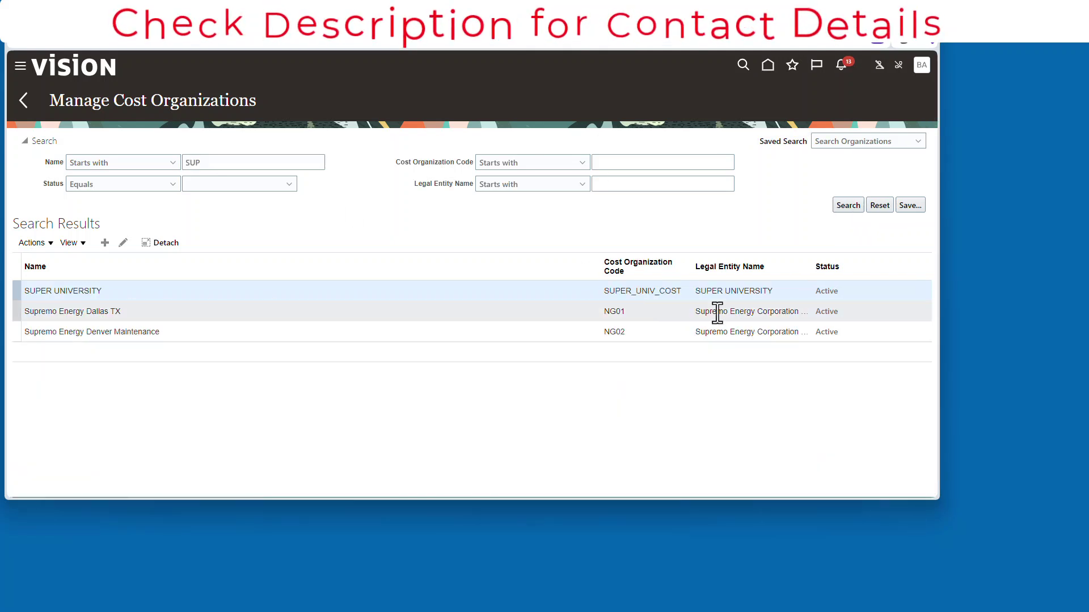
pyautogui.click(123, 243)
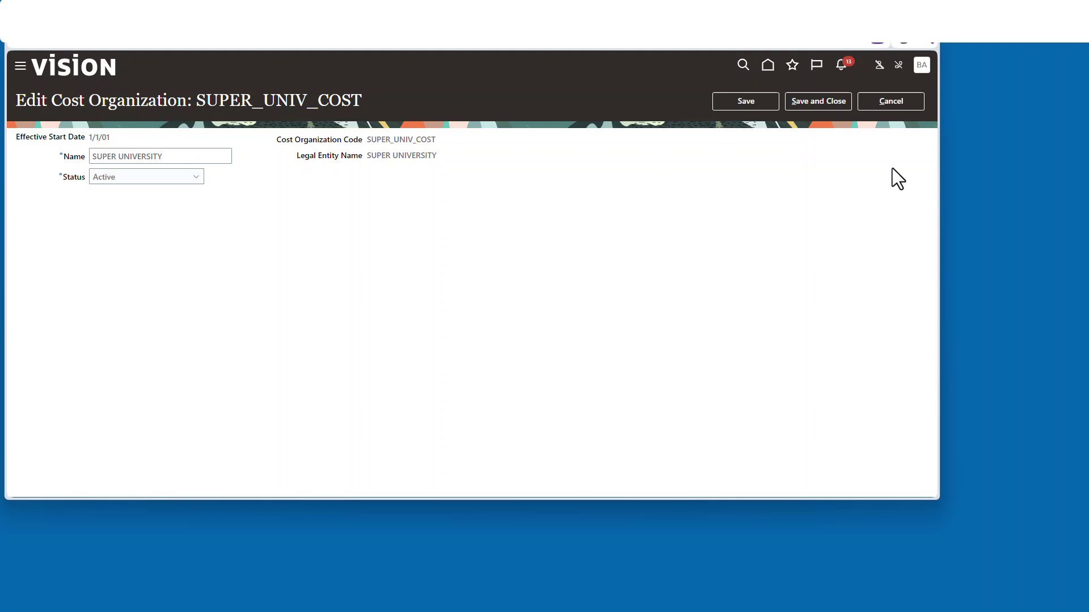
pyautogui.click(891, 101)
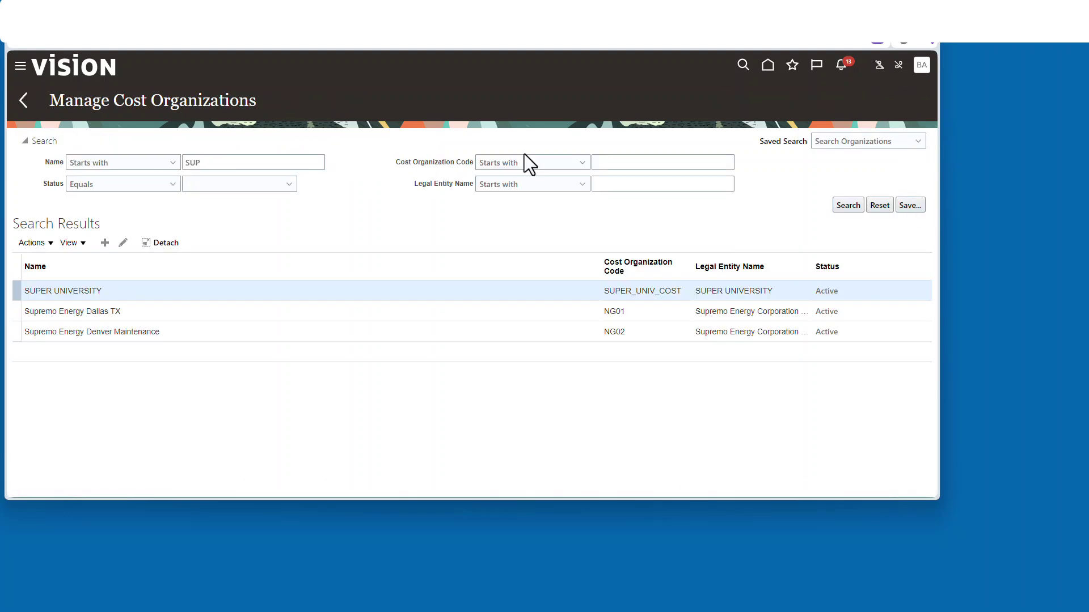
pyautogui.click(24, 104)
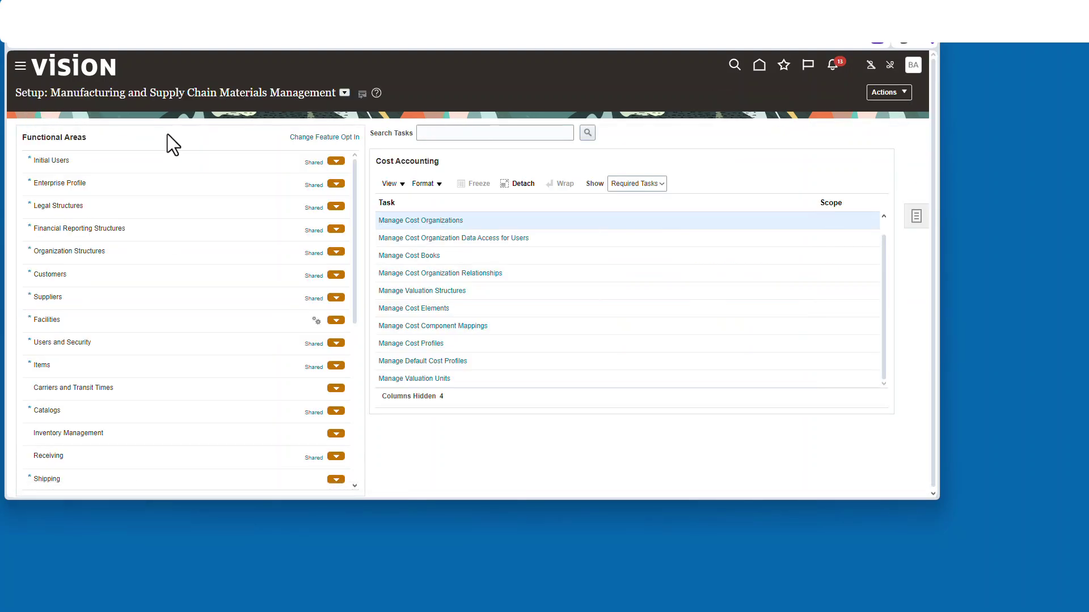
# Step: Search cost books for 'SU' in Manage Cost Books, then leave without saving
pyautogui.click(407, 256)
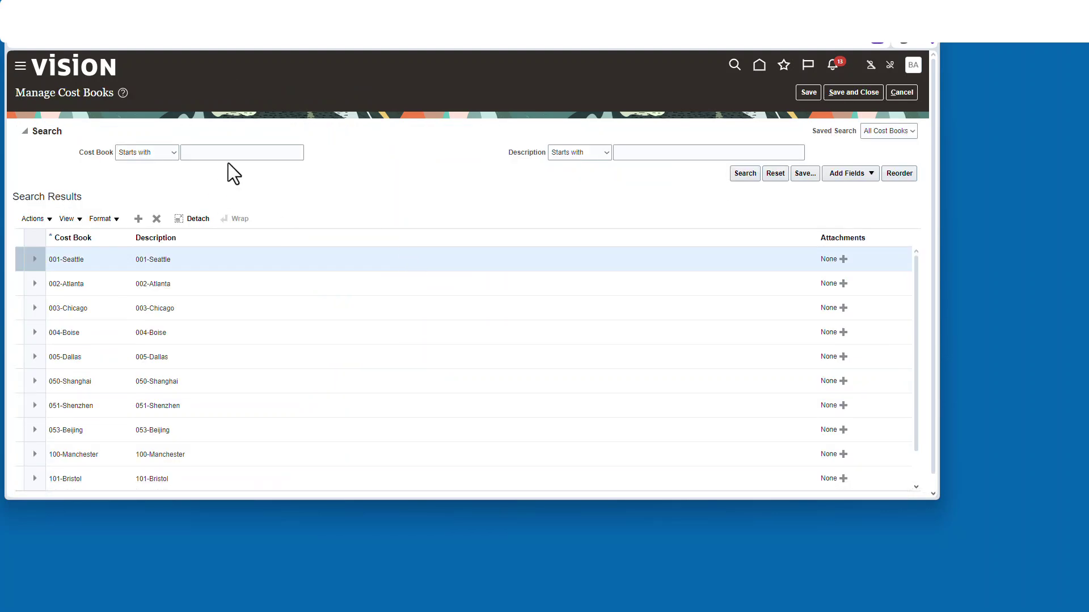
pyautogui.click(228, 145)
pyautogui.write('SUP')
pyautogui.click(745, 173)
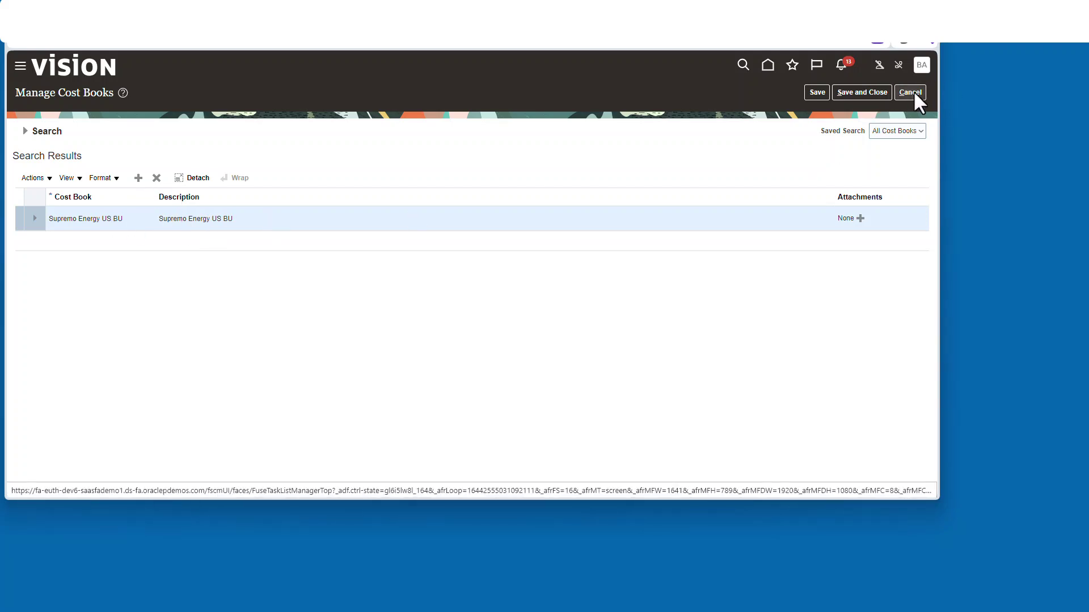
pyautogui.click(910, 92)
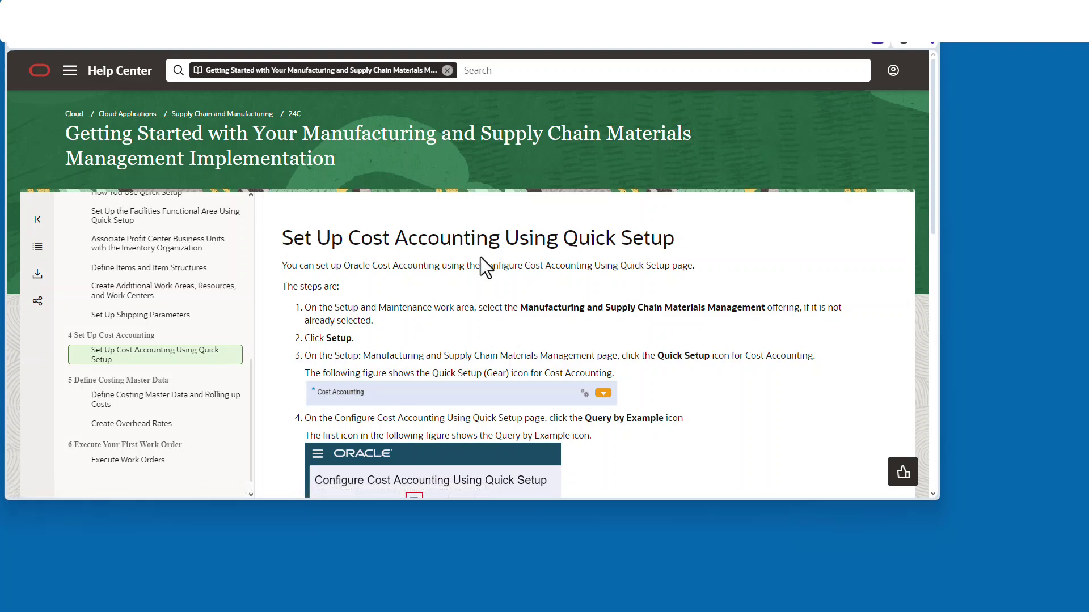
# Step: Read through the Set Up Cost Accounting Using Quick Setup article, highlighting its note on reviewing setups
pyautogui.scroll(-1, 608, 265)
pyautogui.scroll(-3, 697, 278)
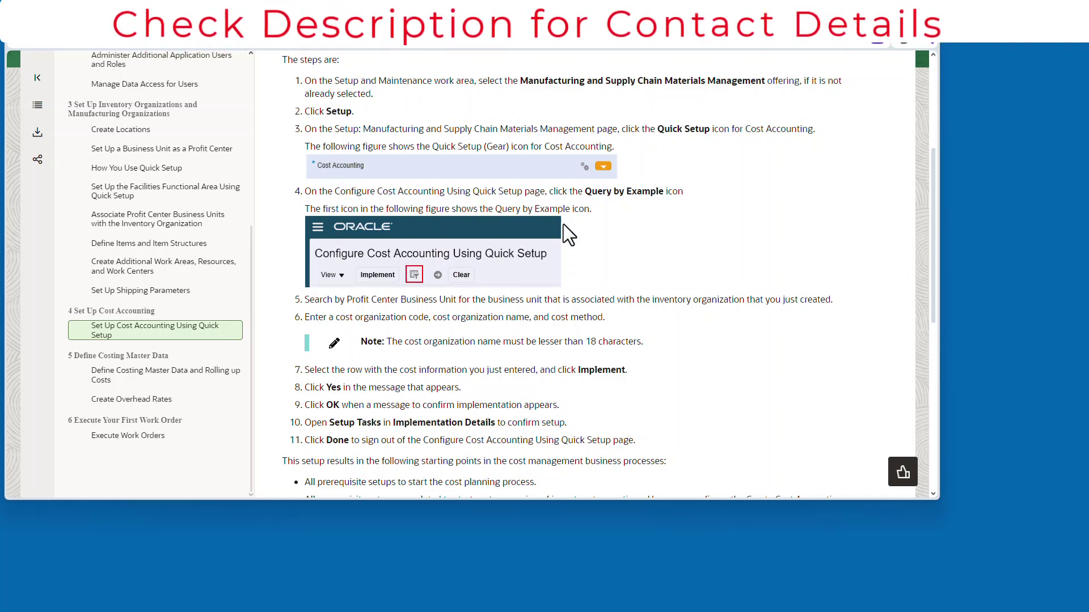
pyautogui.scroll(-2, 540, 267)
pyautogui.scroll(-5, 540, 268)
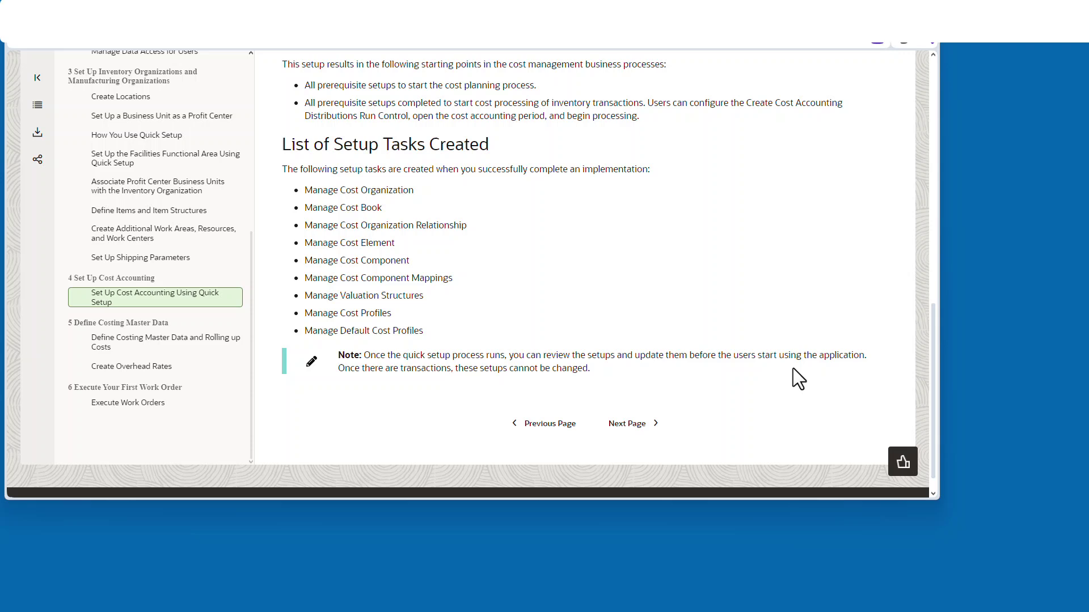
pyautogui.moveTo(873, 360); pyautogui.dragTo(477, 356)
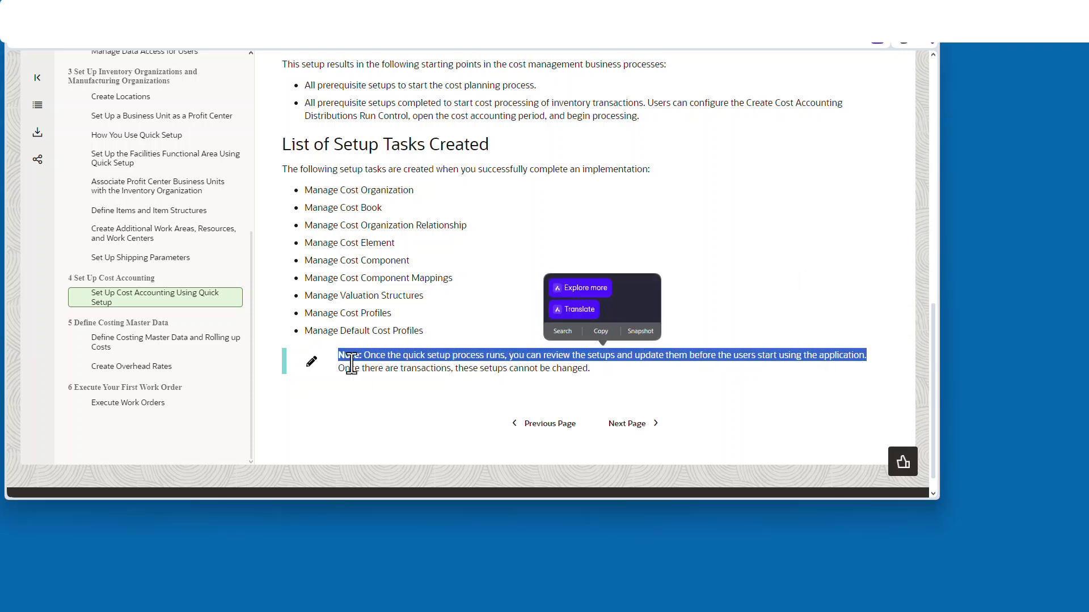
pyautogui.click(339, 370)
pyautogui.scroll(15, 594, 353)
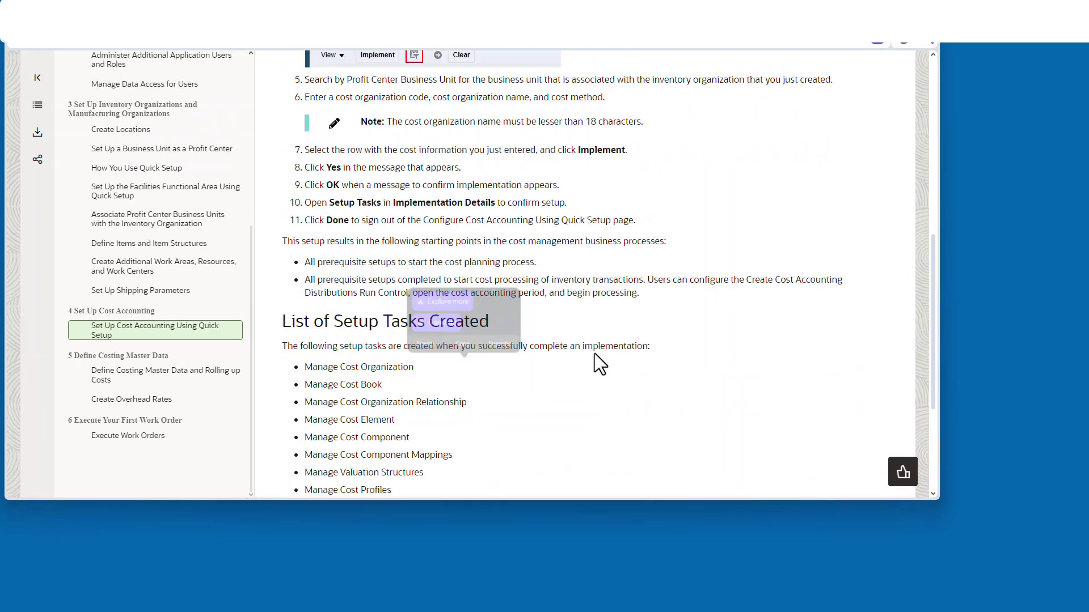
pyautogui.scroll(2, 538, 419)
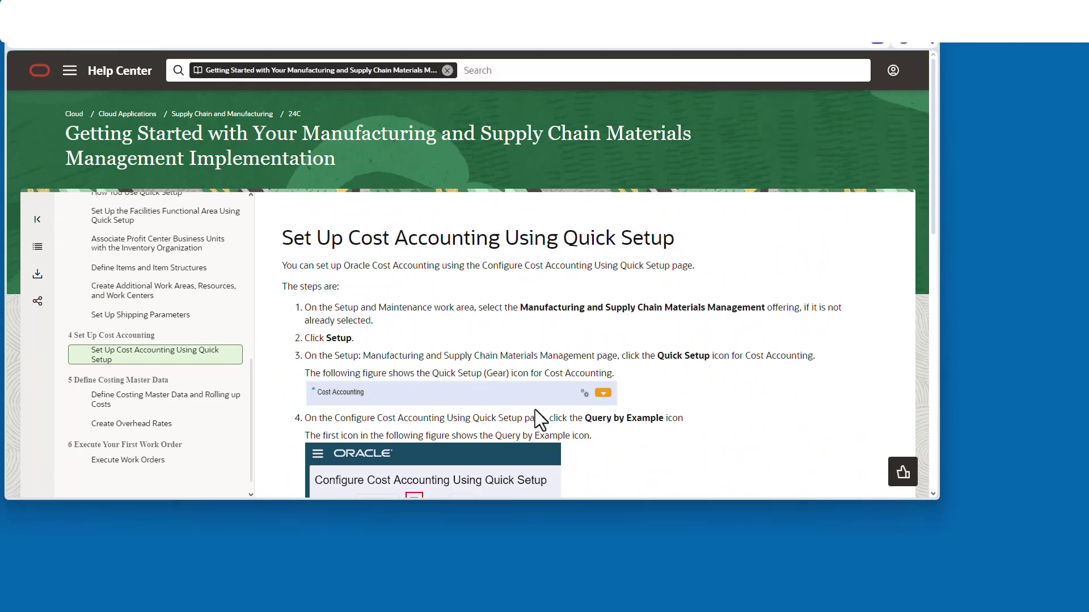